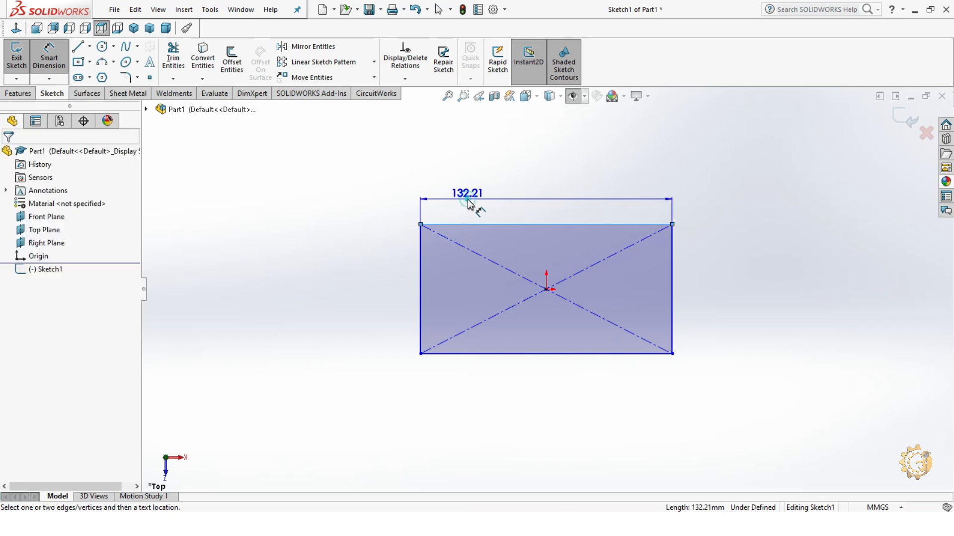
Step: Dimension the centre rectangle with a width of 140 mm and a height of 80 mm
{"action": "left_click", "coordinate": [467, 201]}
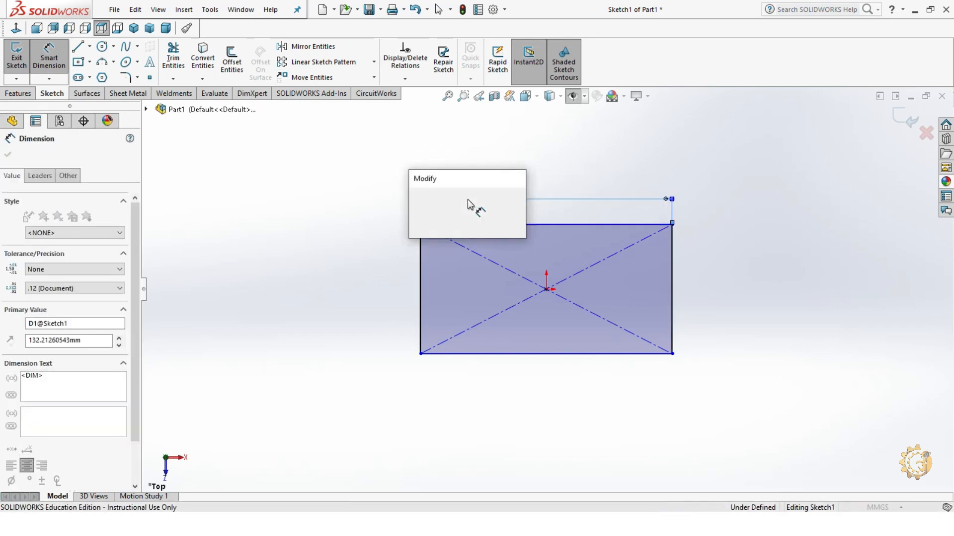
{"action": "type", "text": "140"}
{"action": "key", "text": "Return"}
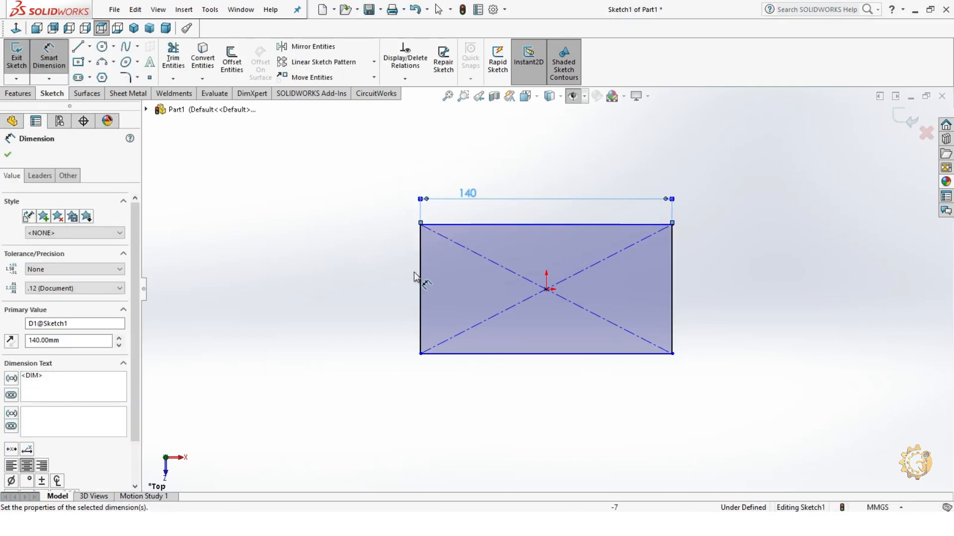
{"action": "left_click", "coordinate": [409, 273]}
{"action": "left_click", "coordinate": [396, 274]}
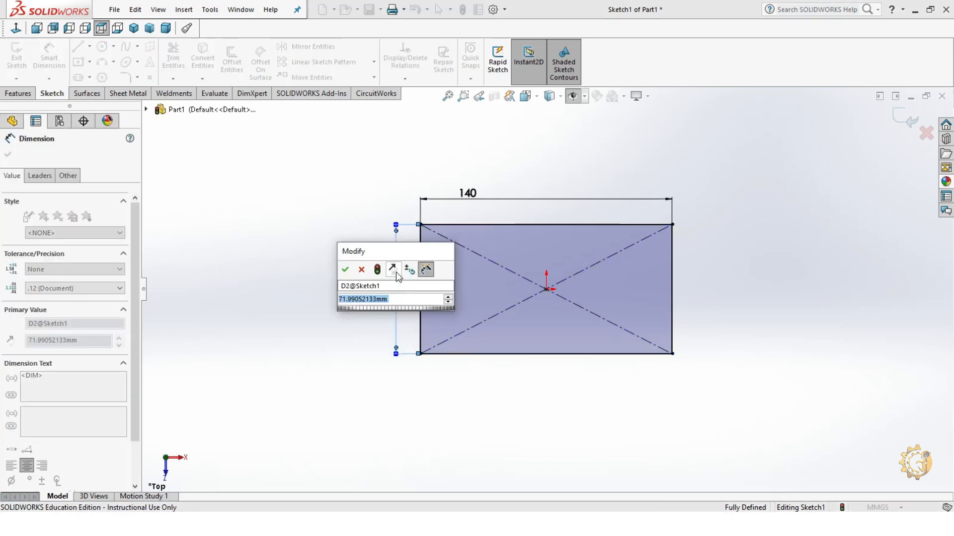
{"action": "type", "text": "80"}
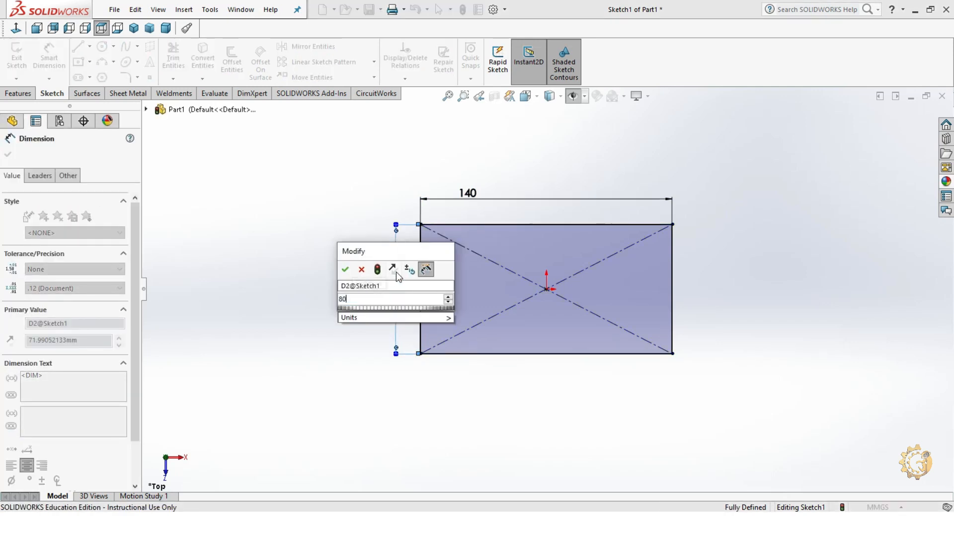
{"action": "key", "text": "Return"}
{"action": "left_click", "coordinate": [755, 387]}
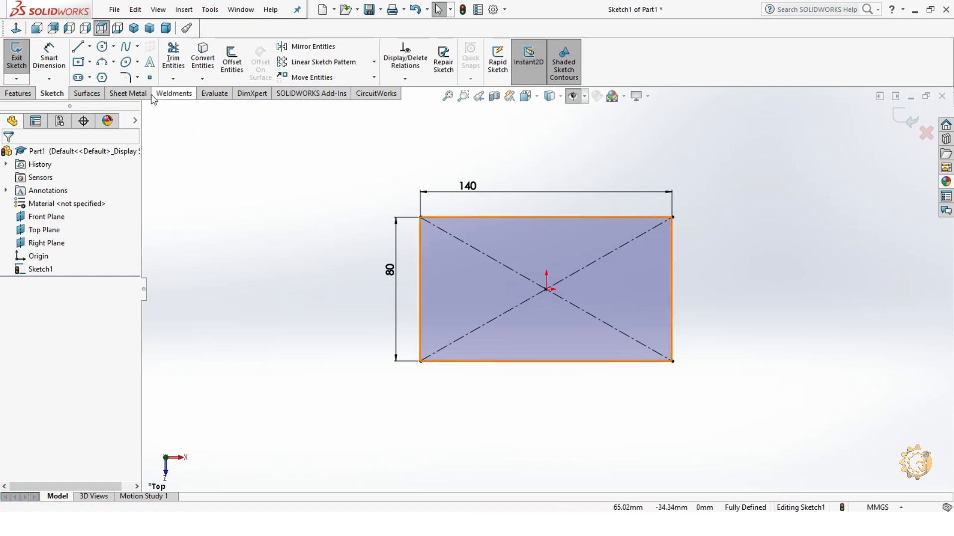
Step: Round all four corners of the rectangle with 10 mm sketch fillets
{"action": "left_click", "coordinate": [126, 77]}
{"action": "left_click", "coordinate": [421, 217]}
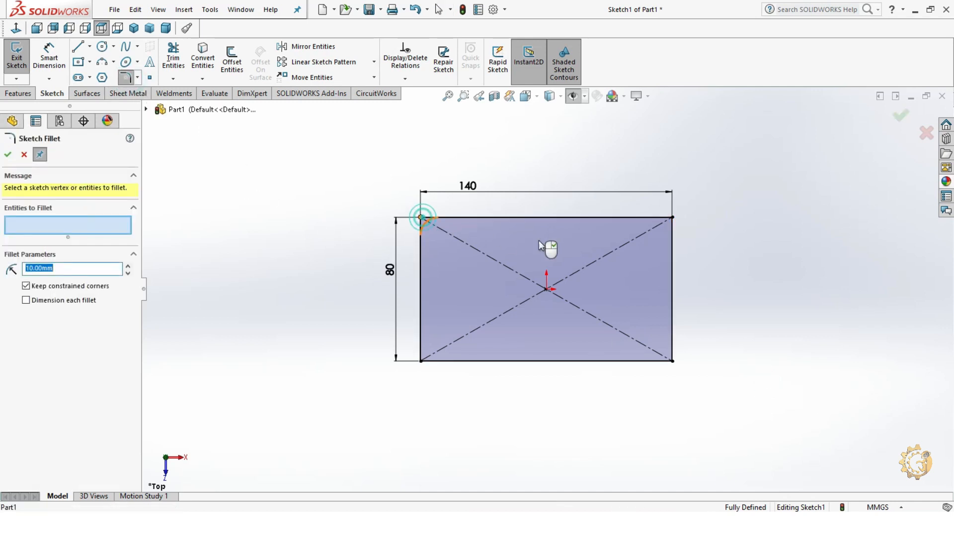
{"action": "left_click", "coordinate": [672, 218]}
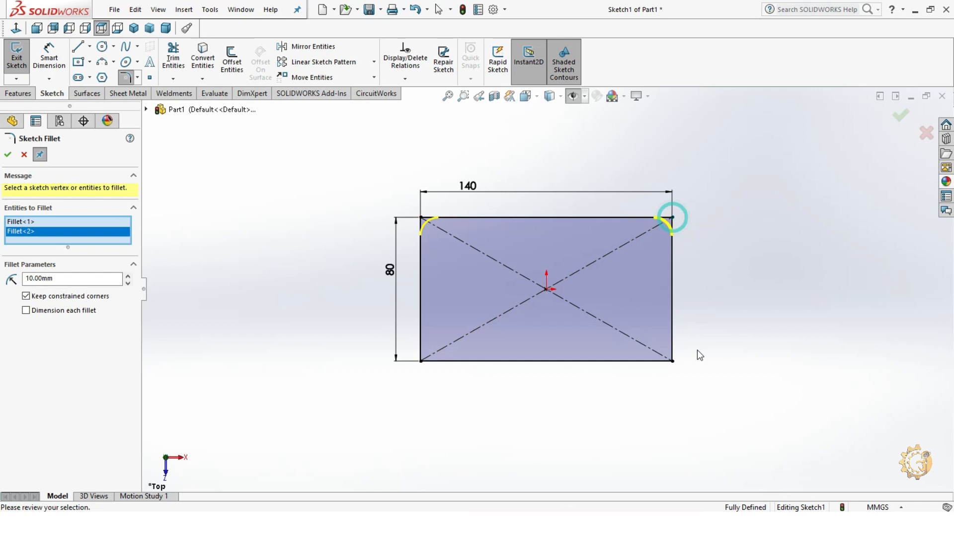
{"action": "left_click", "coordinate": [672, 362]}
{"action": "left_click", "coordinate": [420, 363]}
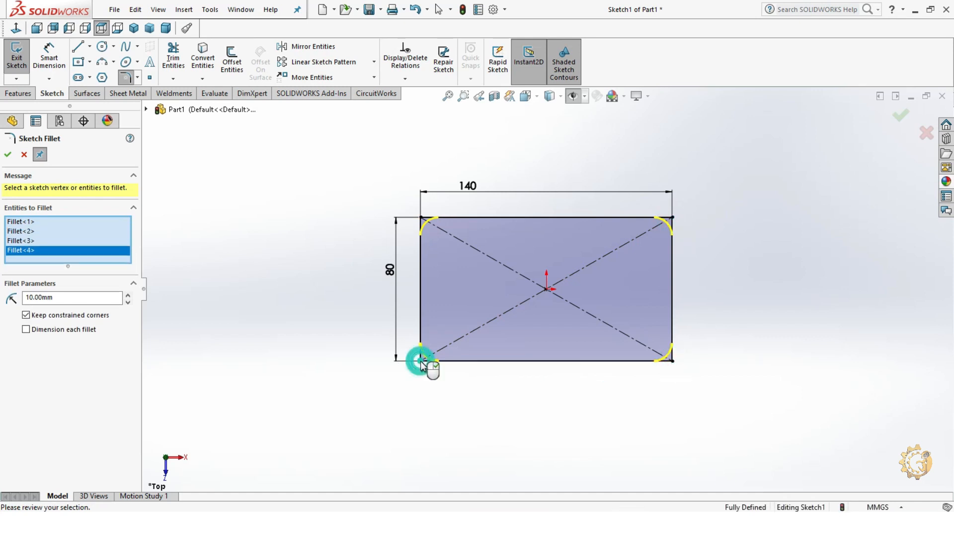
{"action": "left_click", "coordinate": [7, 154]}
{"action": "left_click", "coordinate": [762, 268]}
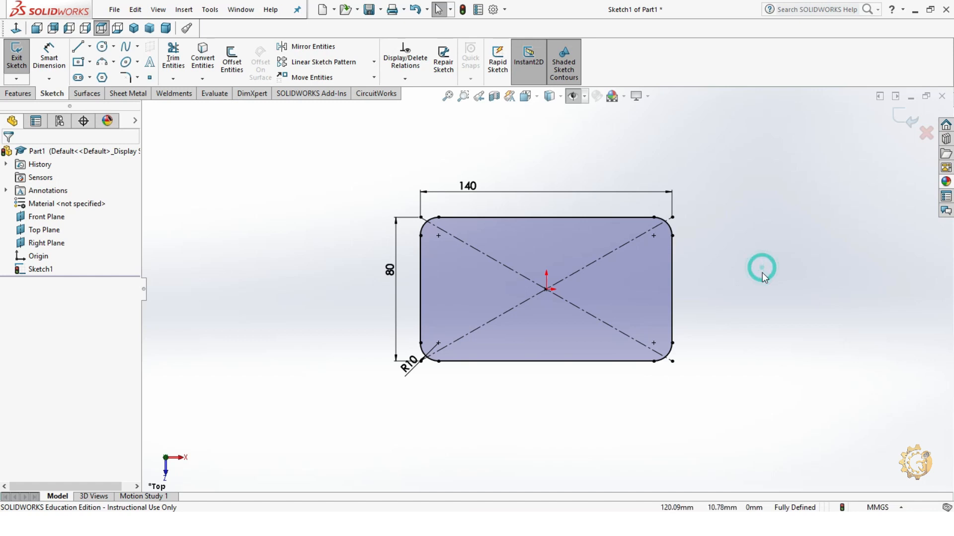
Step: Sketch four circles, about 13 to 17 mm in diameter, centred on the centre points of the corner fillets
{"action": "left_click", "coordinate": [101, 47]}
{"action": "left_click", "coordinate": [438, 236]}
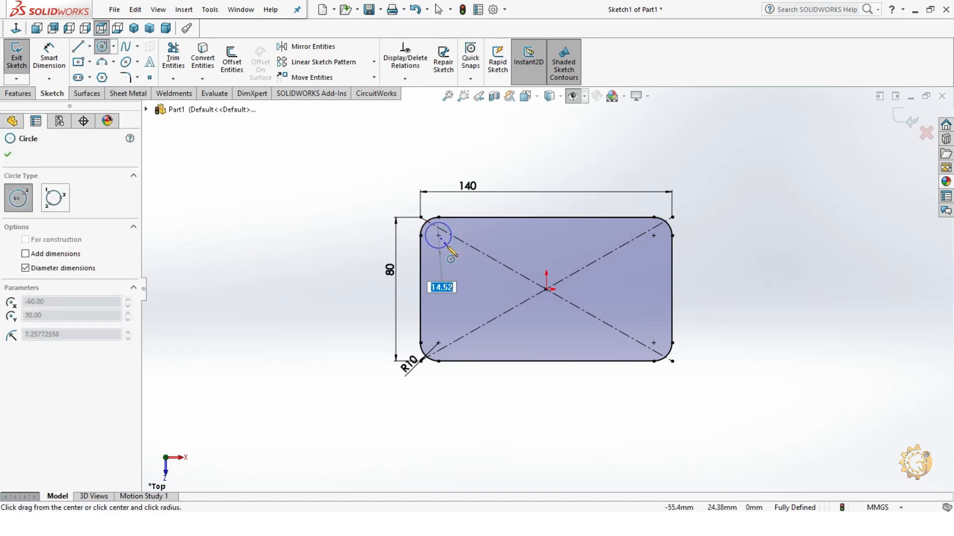
{"action": "left_click", "coordinate": [448, 247]}
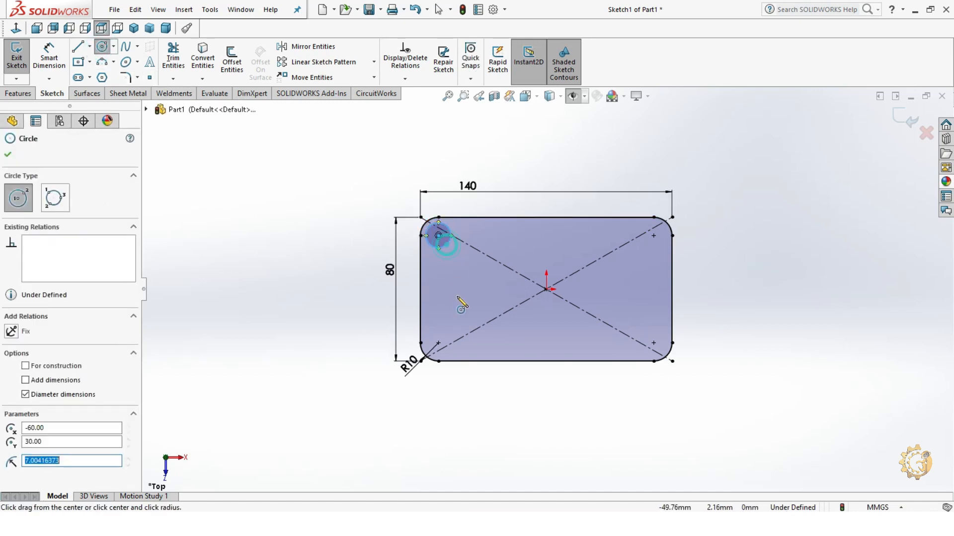
{"action": "left_click", "coordinate": [438, 343]}
{"action": "left_click", "coordinate": [439, 357]}
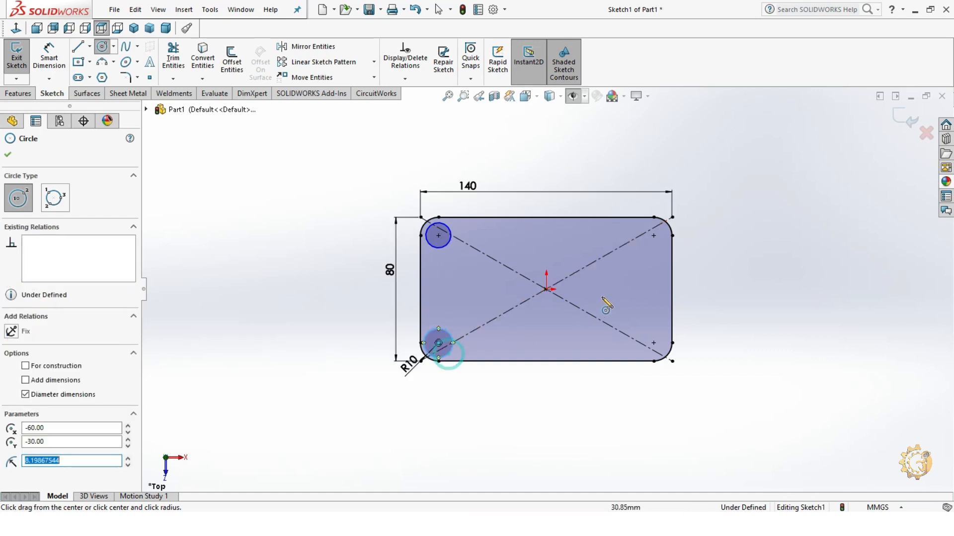
{"action": "left_click", "coordinate": [654, 235]}
{"action": "left_click", "coordinate": [649, 245]}
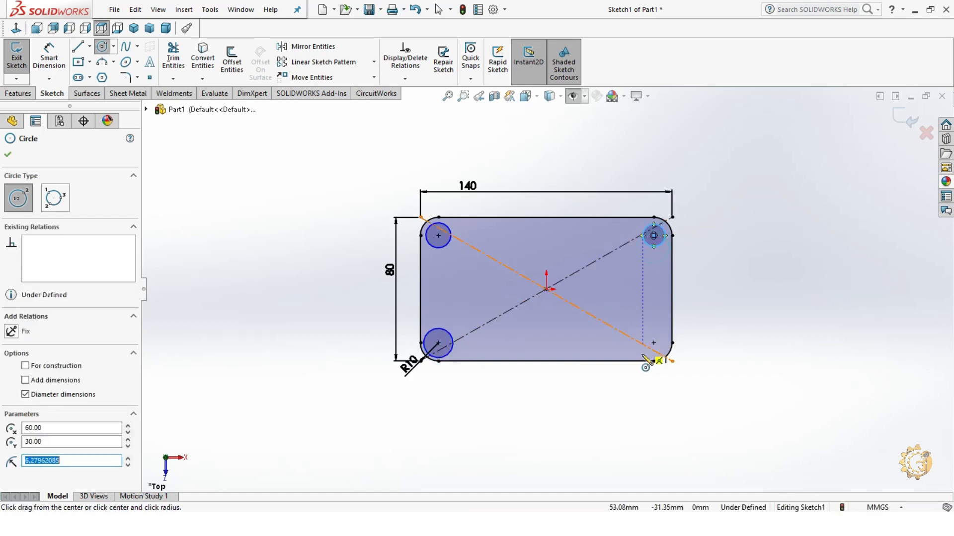
{"action": "left_click", "coordinate": [653, 343]}
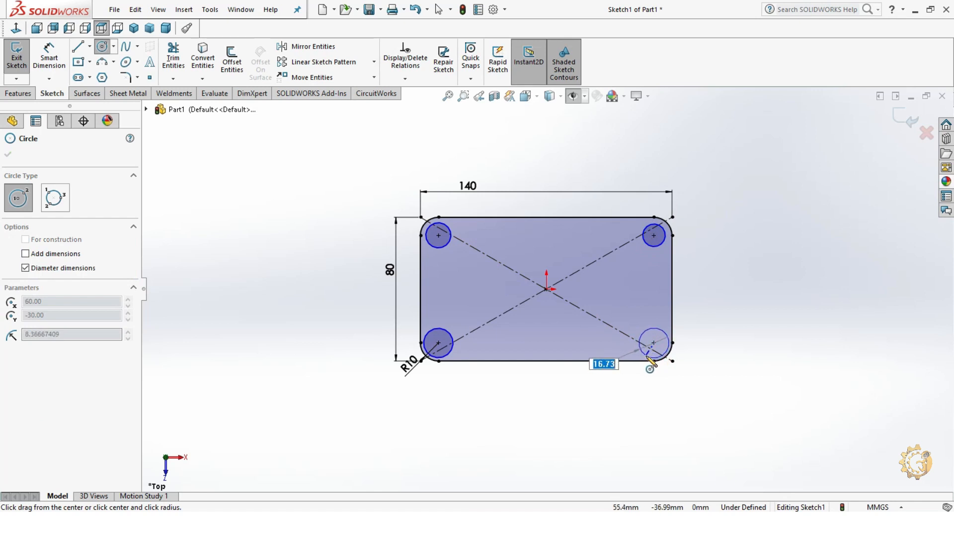
{"action": "left_click", "coordinate": [642, 354]}
{"action": "key", "text": "Escape"}
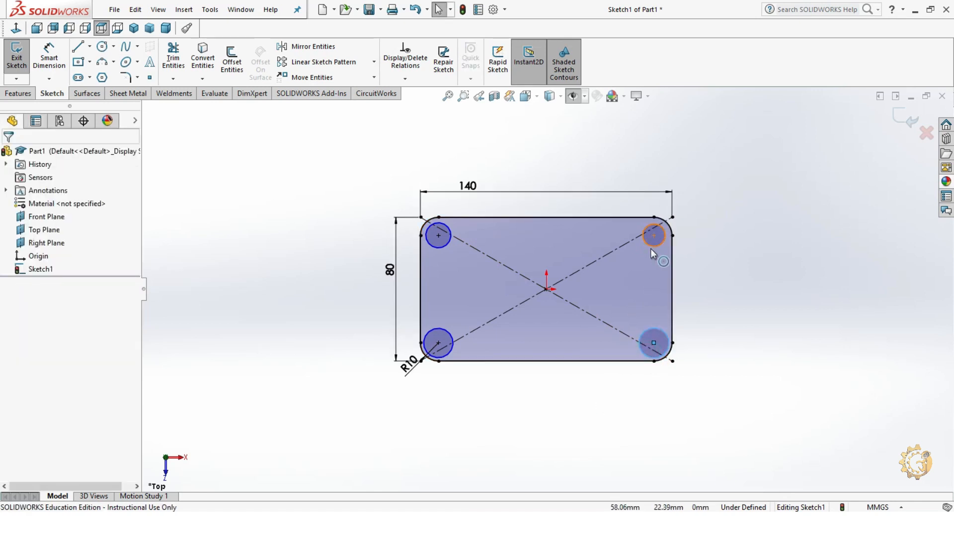
Step: Apply an Equal relation to the four corner circles
{"action": "left_click", "coordinate": [651, 247], "text": "ctrl"}
{"action": "left_click", "coordinate": [447, 246], "text": "ctrl"}
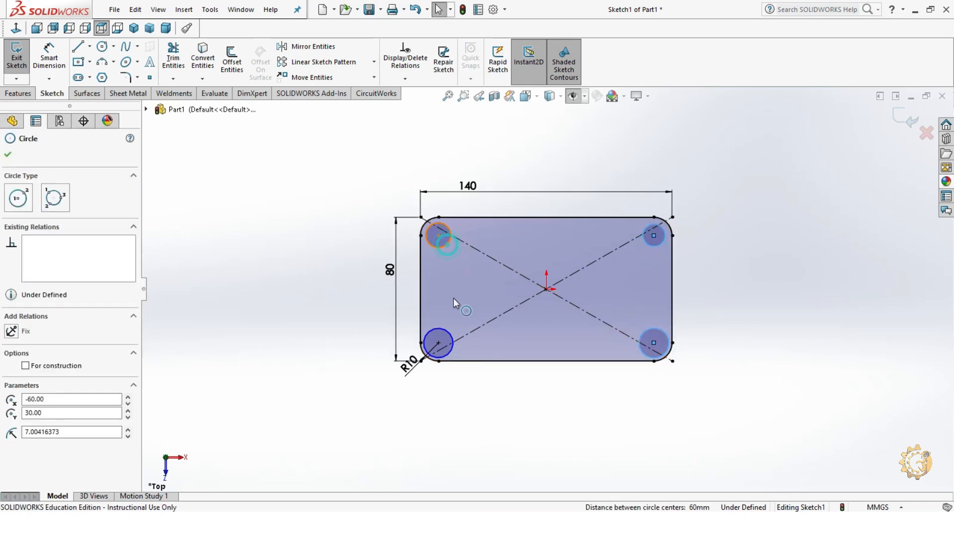
{"action": "left_click", "coordinate": [450, 332], "text": "ctrl"}
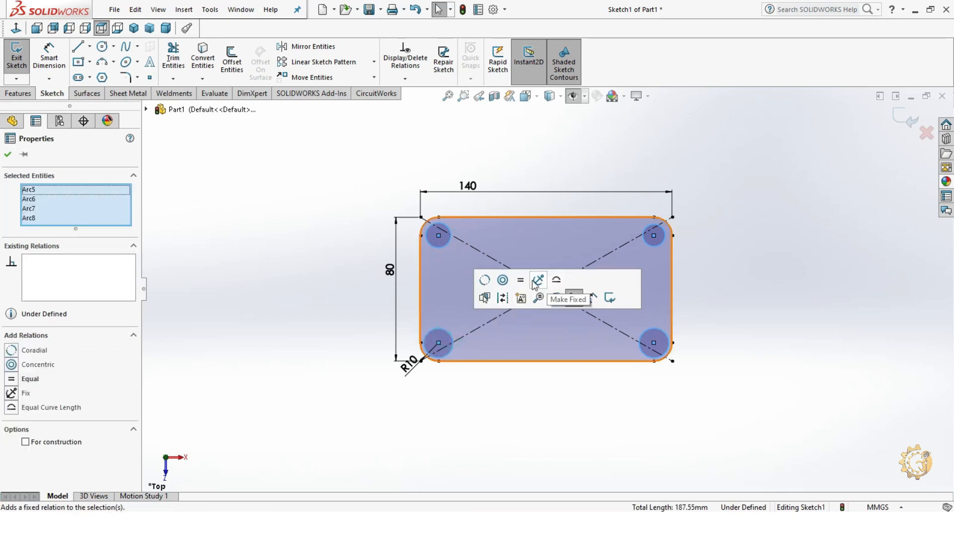
{"action": "left_click", "coordinate": [709, 301]}
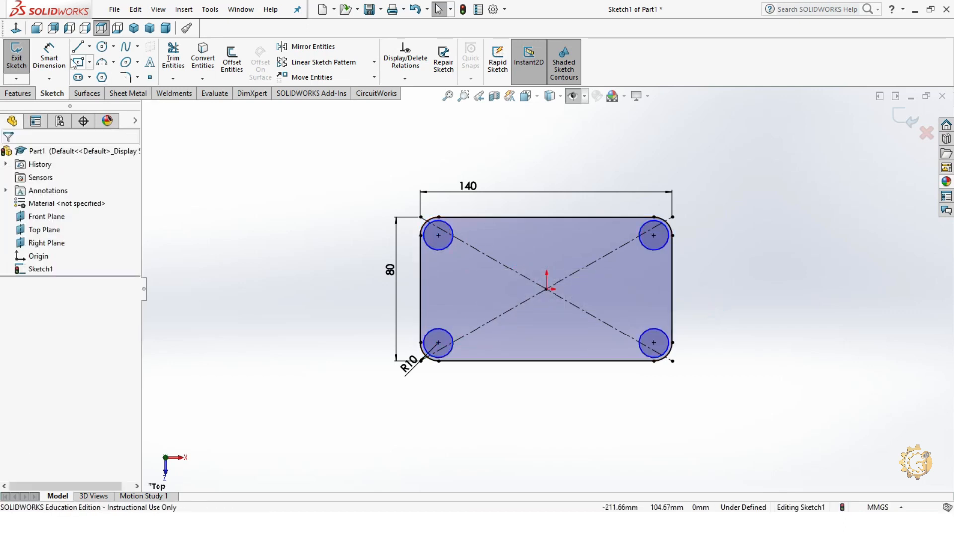
Step: Dimension the upper-right corner circle with a diameter of 10 mm
{"action": "left_click", "coordinate": [49, 57]}
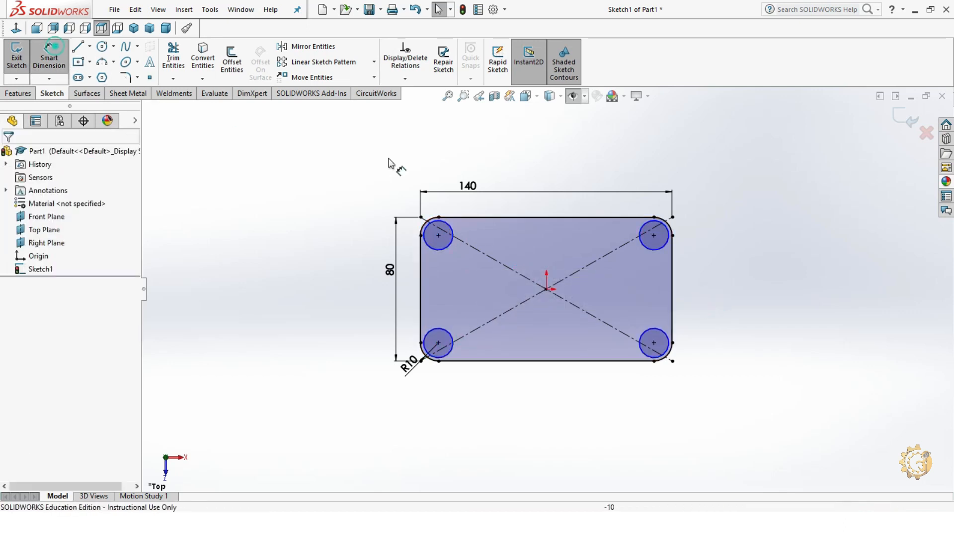
{"action": "left_click", "coordinate": [666, 234]}
{"action": "left_click", "coordinate": [720, 215]}
{"action": "type", "text": "11"}
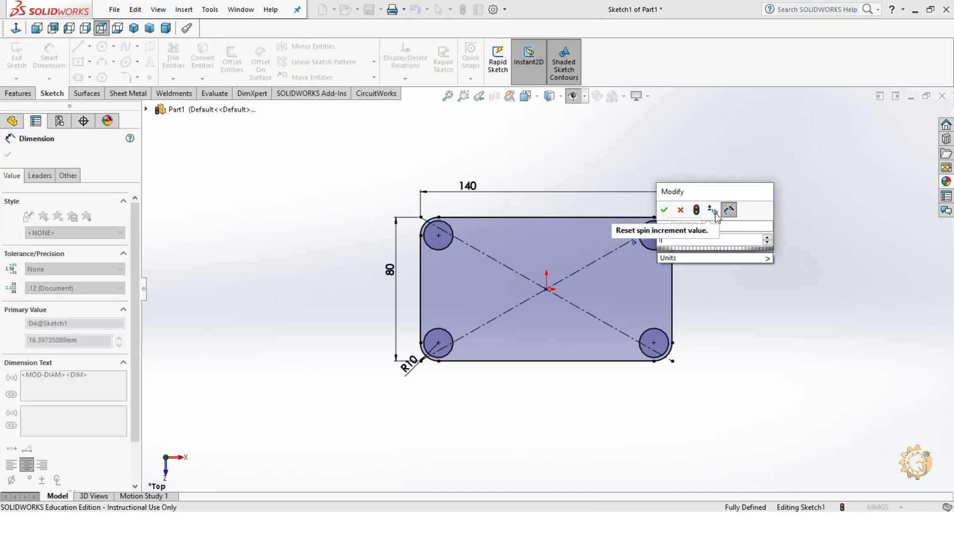
{"action": "type", "text": "0"}
{"action": "key", "text": "Return"}
{"action": "left_click", "coordinate": [815, 350]}
{"action": "key", "text": "Escape"}
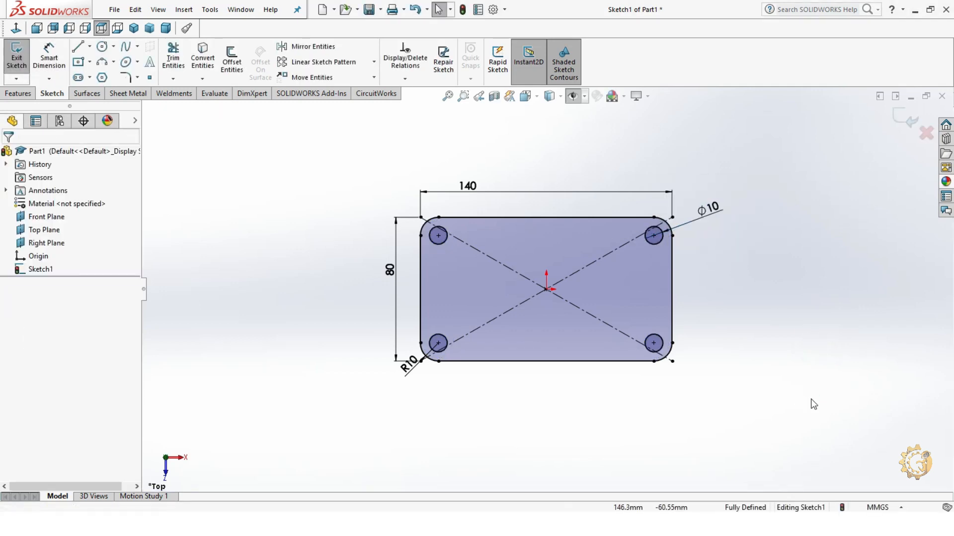
Step: Extrude the plate profile as a blind boss 10 mm thick
{"action": "left_click", "coordinate": [17, 94]}
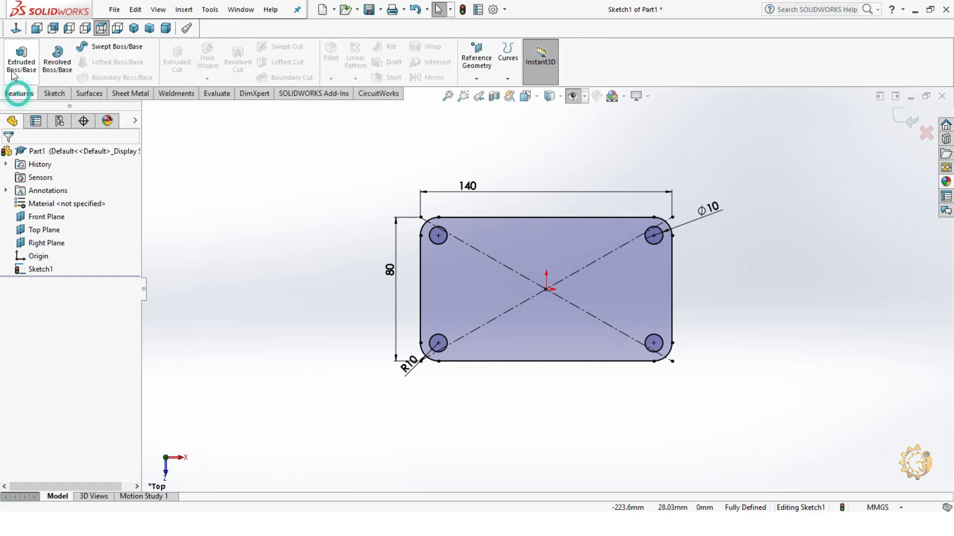
{"action": "left_click", "coordinate": [15, 68]}
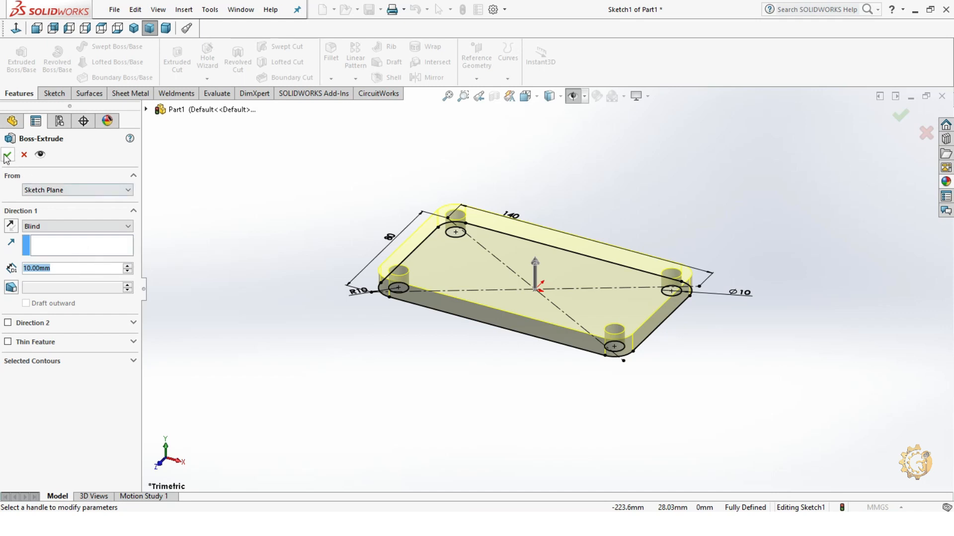
{"action": "left_click", "coordinate": [217, 256]}
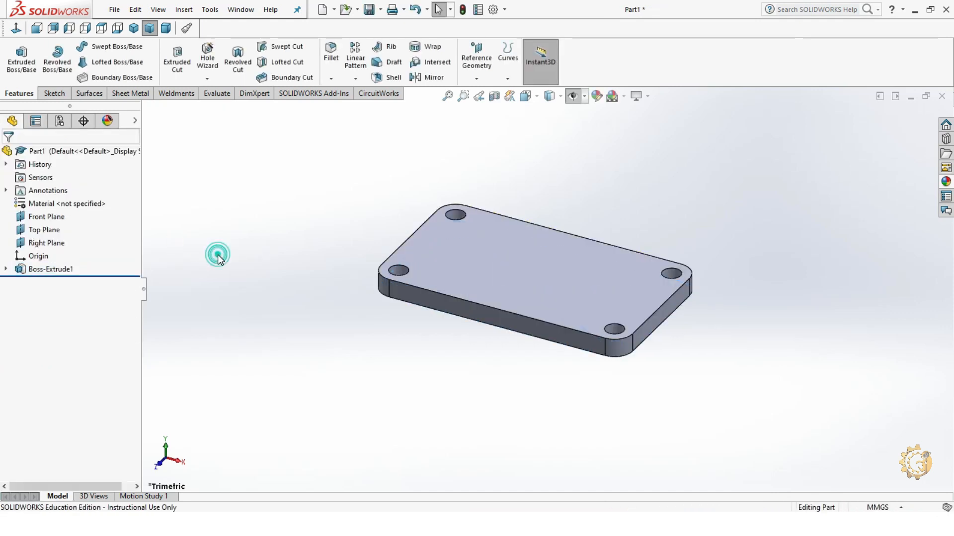
Step: Start a sketch on the plate's top face and draw two concentric circles at the origin, about 49 mm and 48 mm in diameter
{"action": "left_click", "coordinate": [521, 267]}
{"action": "left_click", "coordinate": [54, 94]}
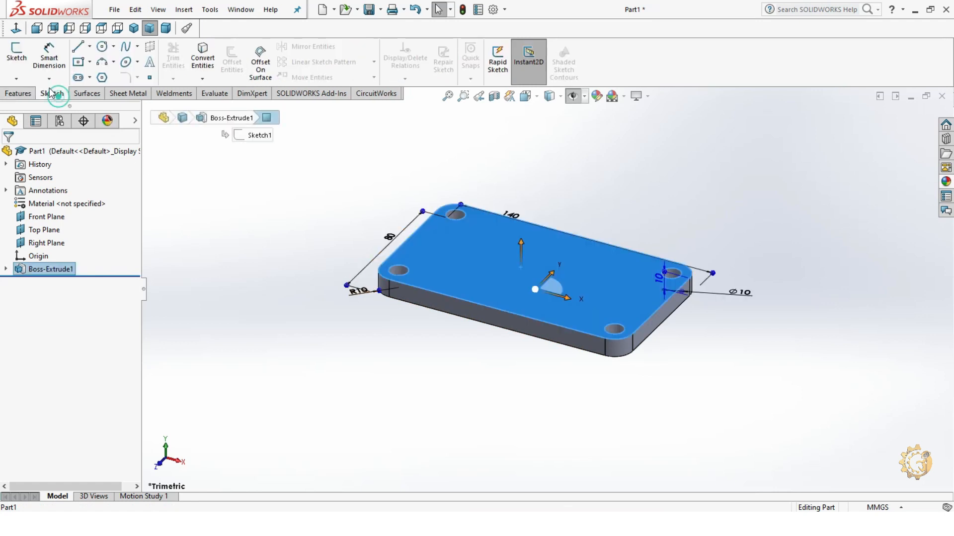
{"action": "left_click", "coordinate": [21, 68]}
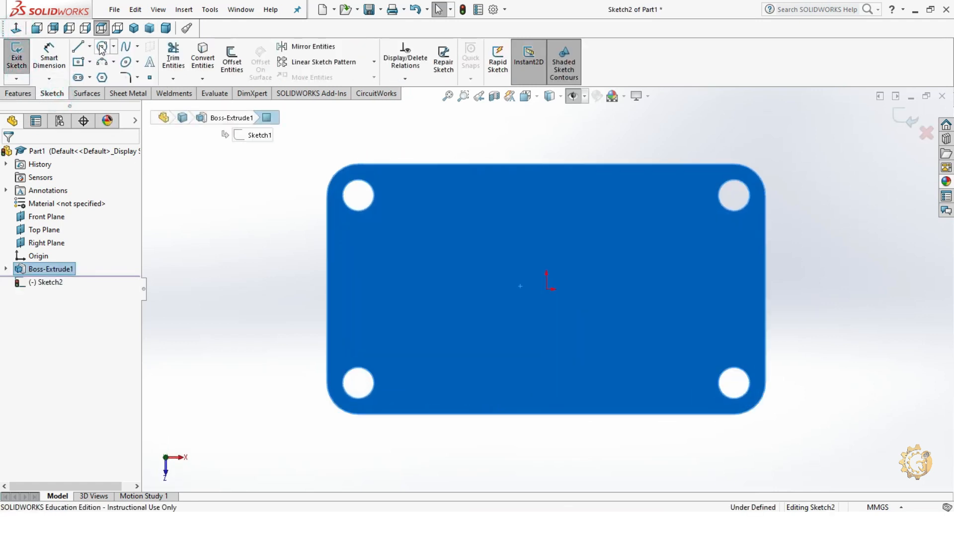
{"action": "left_click_drag", "start_coordinate": [547, 290], "coordinate": [603, 341]}
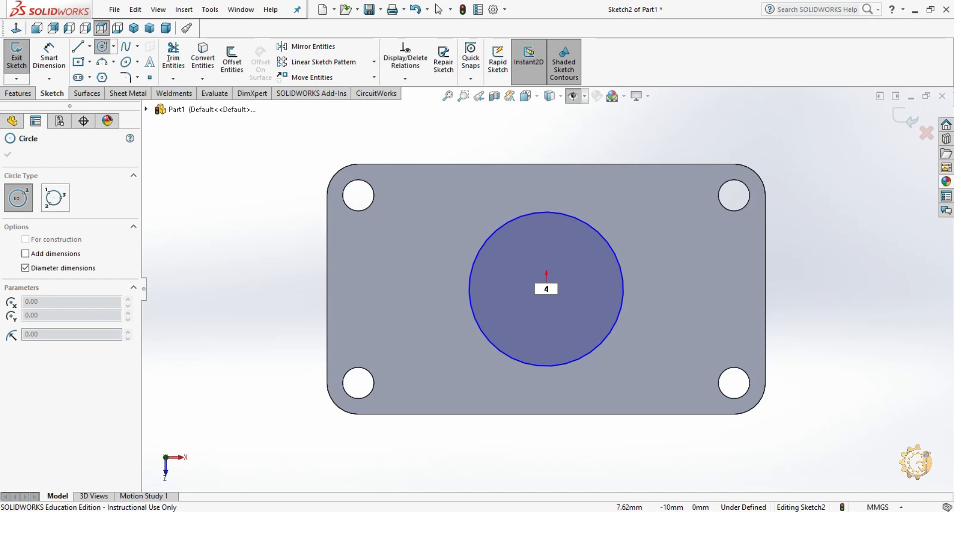
{"action": "key", "text": "Return"}
{"action": "key", "text": "Escape"}
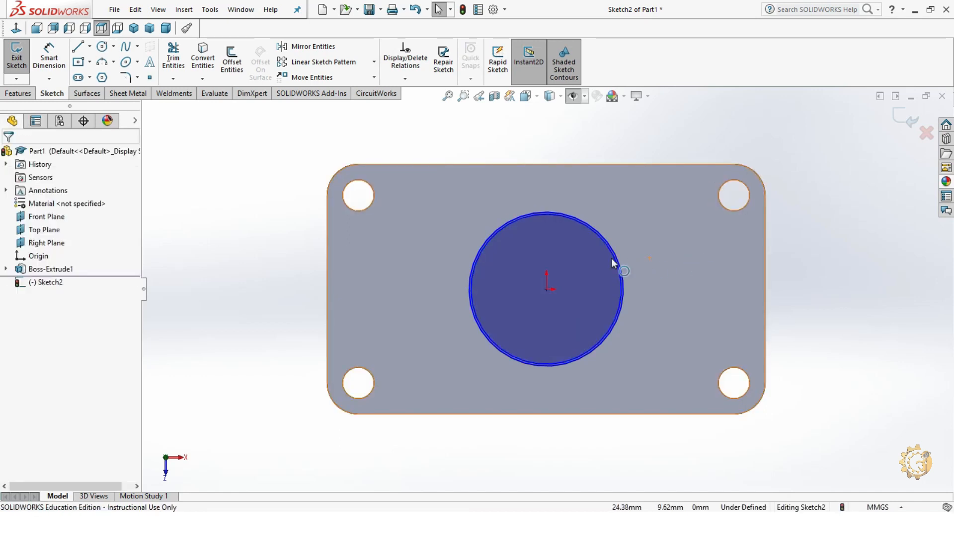
Step: Dimension the outer concentric circle with a diameter of 60 mm
{"action": "left_click", "coordinate": [41, 47]}
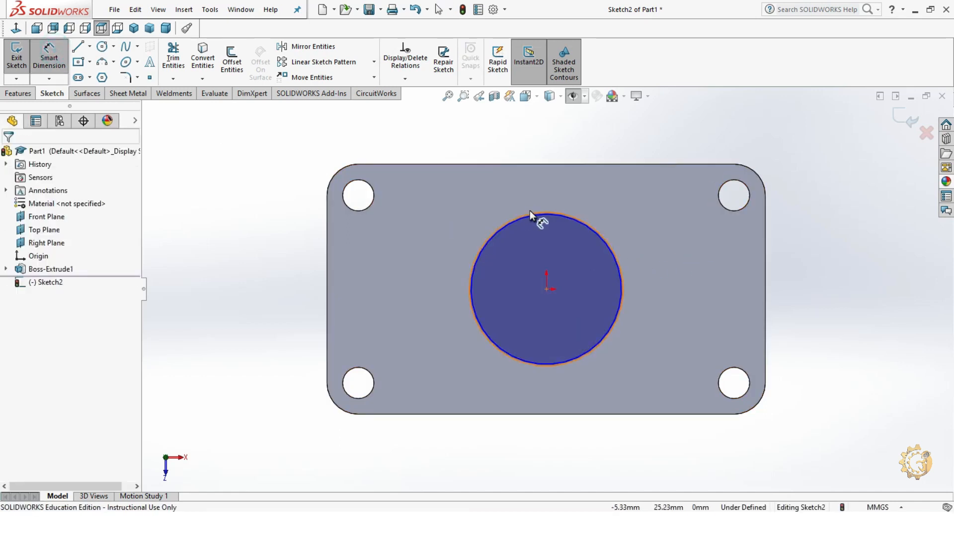
{"action": "left_click", "coordinate": [565, 213]}
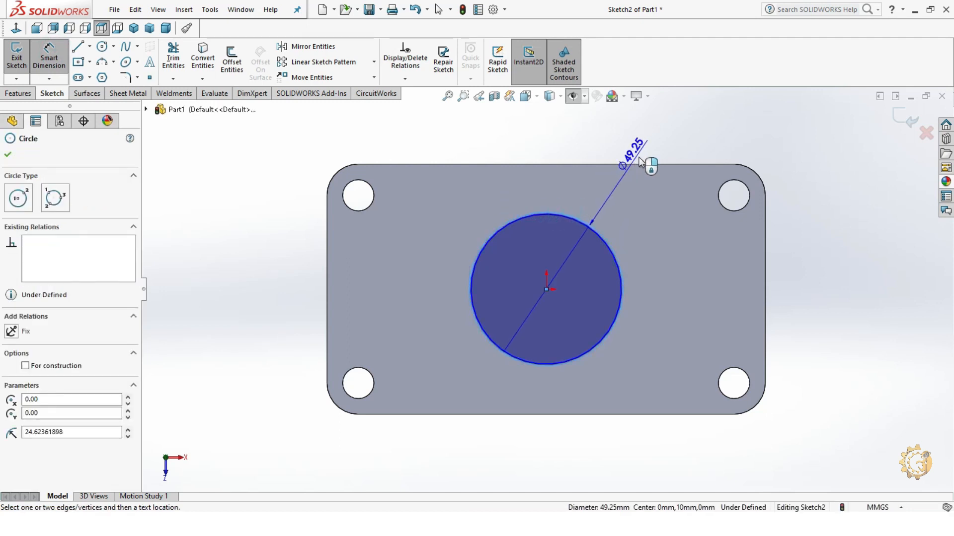
{"action": "left_click", "coordinate": [641, 157]}
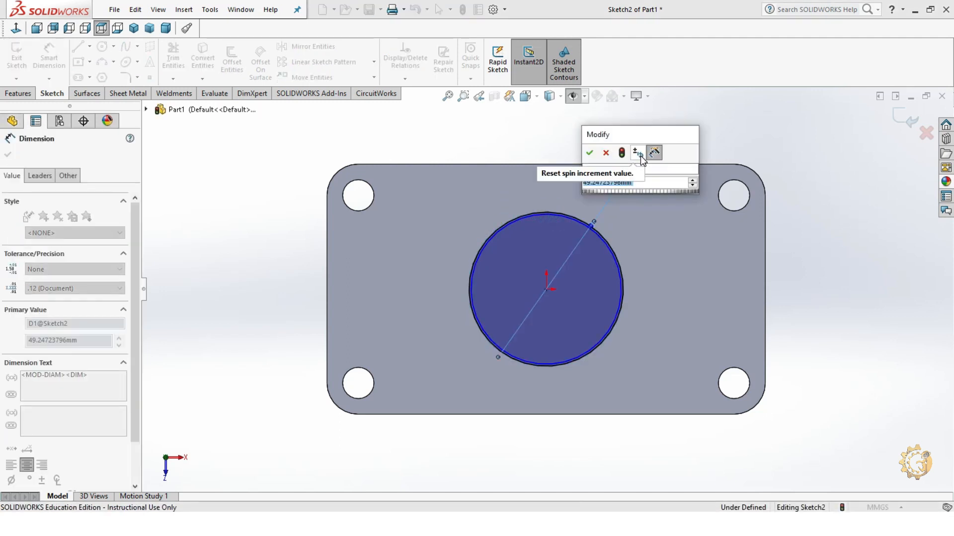
{"action": "type", "text": "60"}
{"action": "key", "text": "Return"}
{"action": "key", "text": "Escape"}
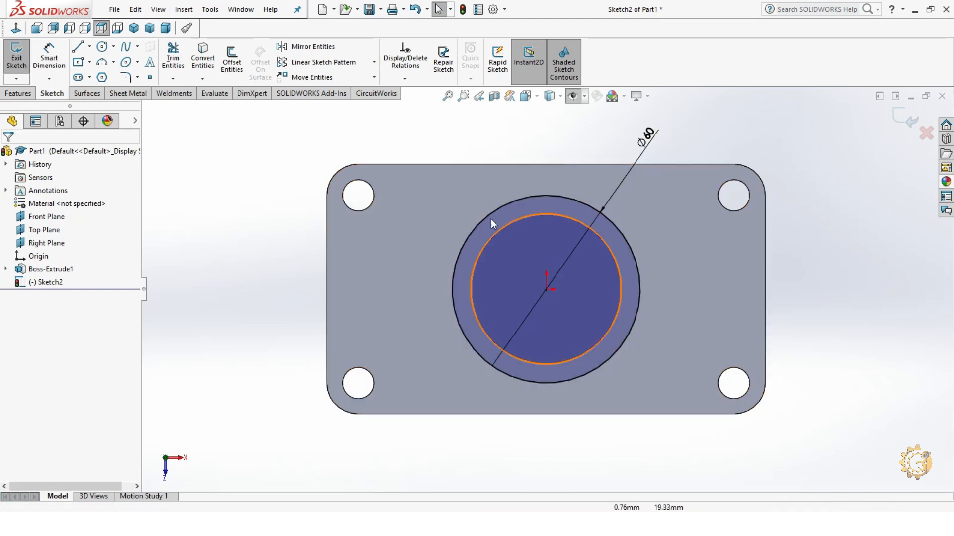
Step: Dimension the inner concentric circle with a diameter of 48 mm
{"action": "left_click", "coordinate": [56, 56]}
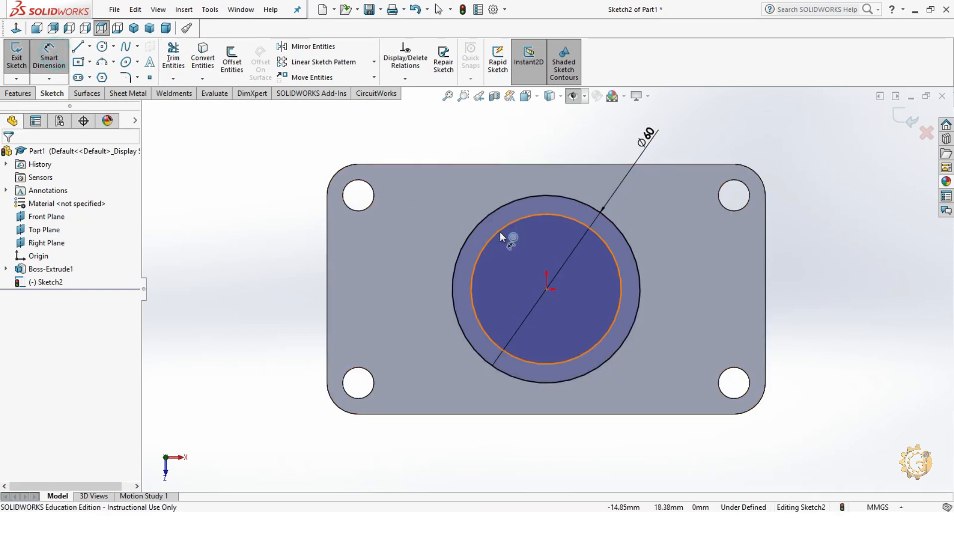
{"action": "left_click", "coordinate": [501, 237]}
{"action": "left_click", "coordinate": [463, 154]}
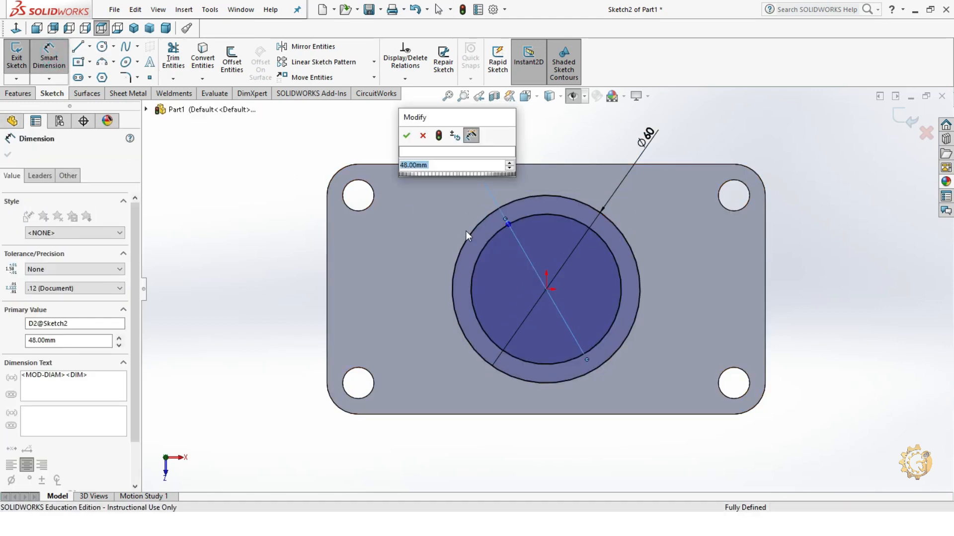
{"action": "key", "text": "Return"}
{"action": "key", "text": "Escape"}
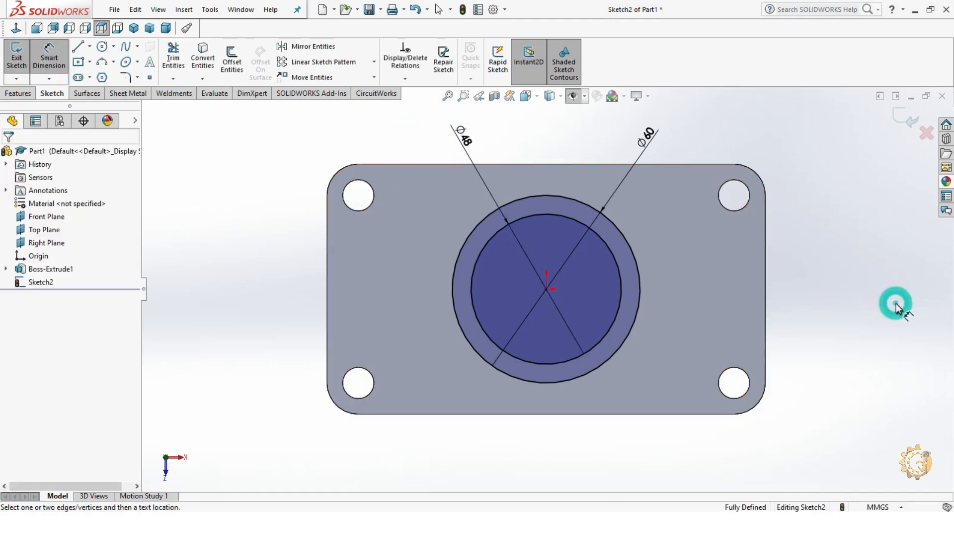
Step: Extrude the concentric ring profile as a blind boss 70 mm high from the plate's top face, merged with the plate
{"action": "left_click", "coordinate": [19, 93]}
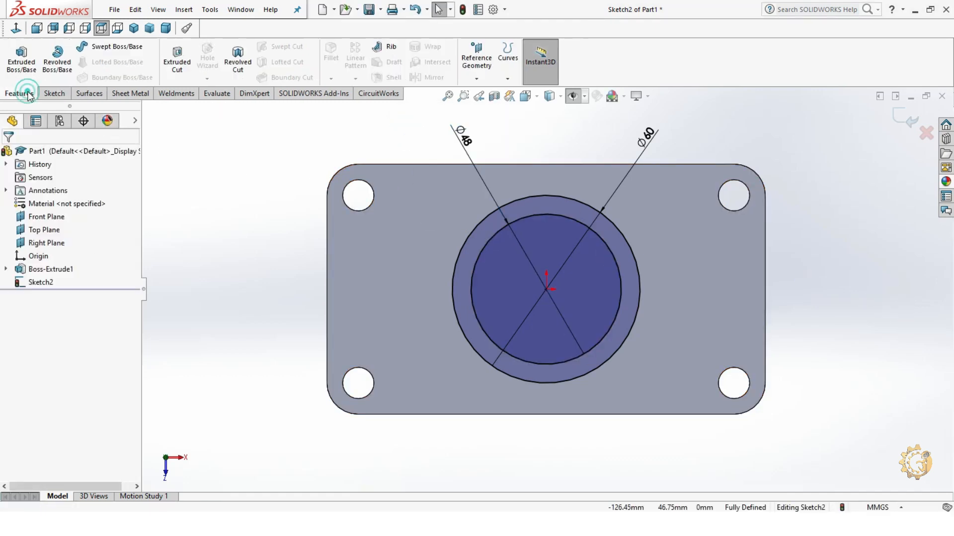
{"action": "left_click", "coordinate": [21, 57]}
{"action": "middle_click_drag", "start_coordinate": [534, 427], "coordinate": [525, 319]}
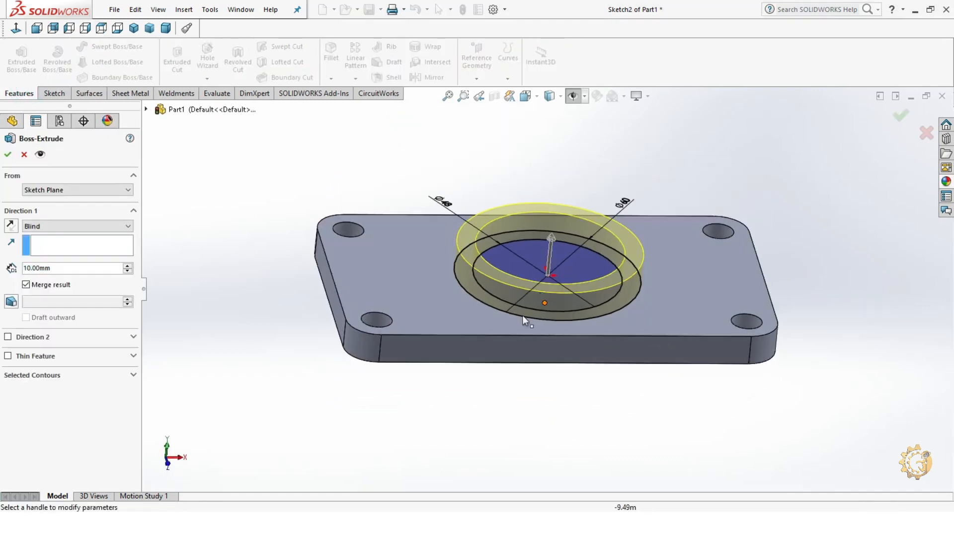
{"action": "left_click", "coordinate": [74, 266]}
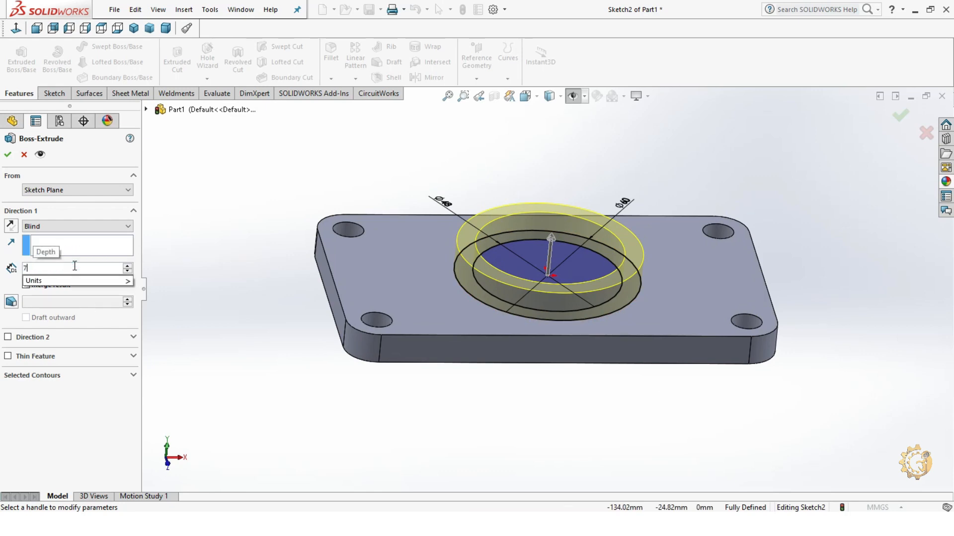
{"action": "scroll", "coordinate": [76, 269], "scroll_direction": "up", "scroll_amount": 6}
{"action": "scroll", "coordinate": [357, 314], "scroll_direction": "up", "scroll_amount": 4}
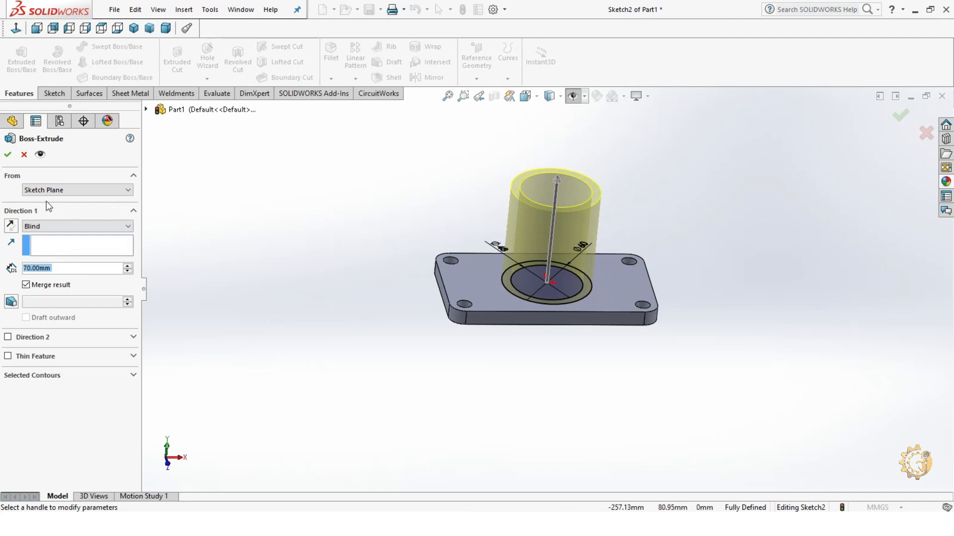
{"action": "left_click", "coordinate": [8, 155]}
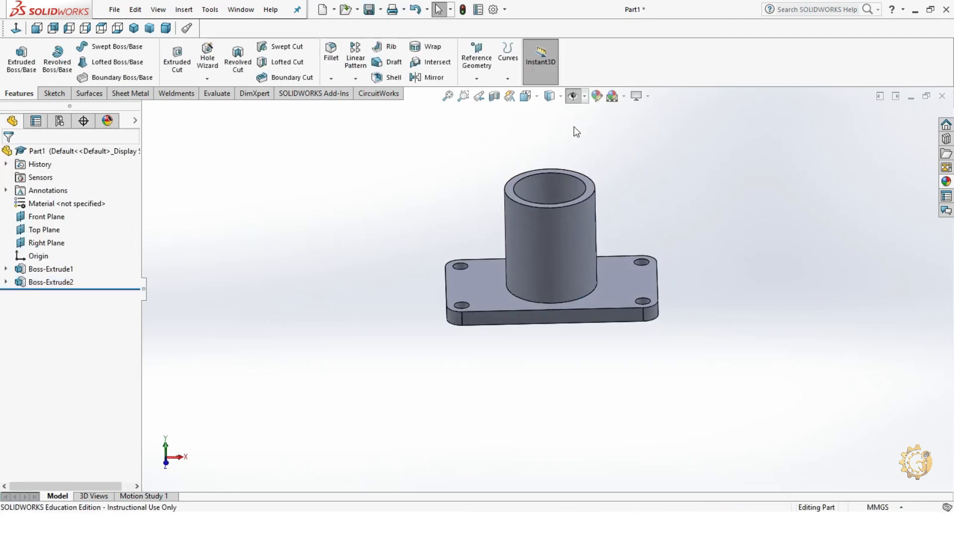
Step: Show the reference planes and create a new plane offset 50 mm from the Right Plane
{"action": "left_click", "coordinate": [576, 95]}
{"action": "middle_click_drag", "start_coordinate": [722, 172], "coordinate": [710, 205]}
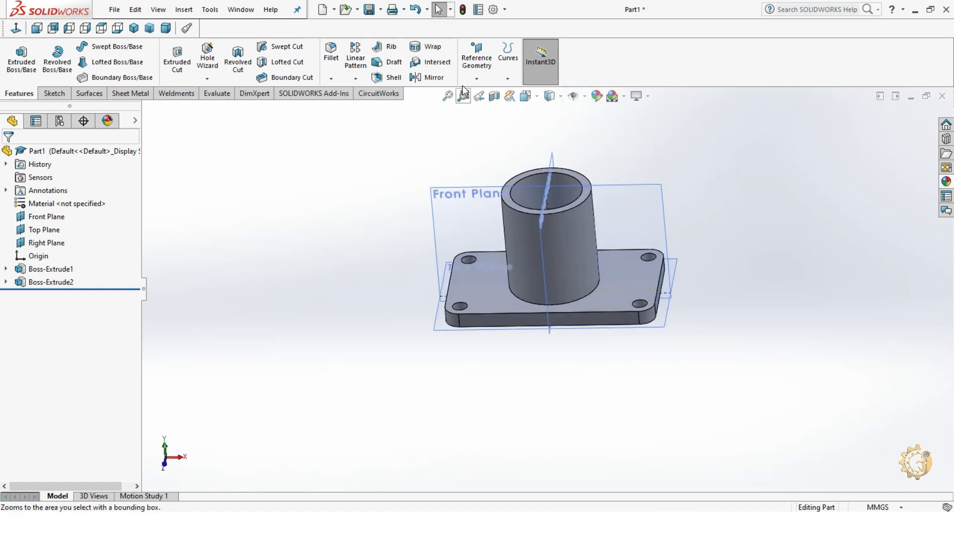
{"action": "left_click", "coordinate": [476, 78]}
{"action": "left_click", "coordinate": [485, 92]}
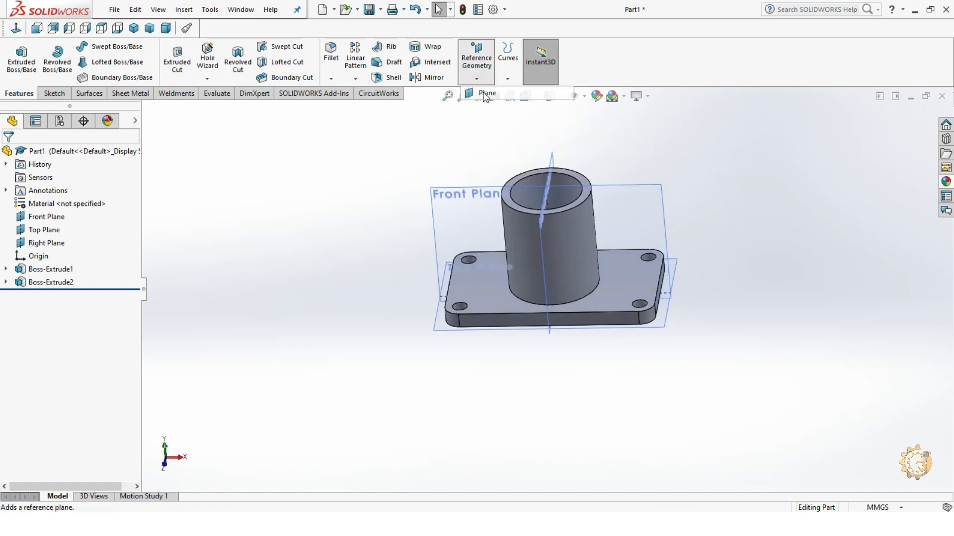
{"action": "left_click", "coordinate": [550, 160]}
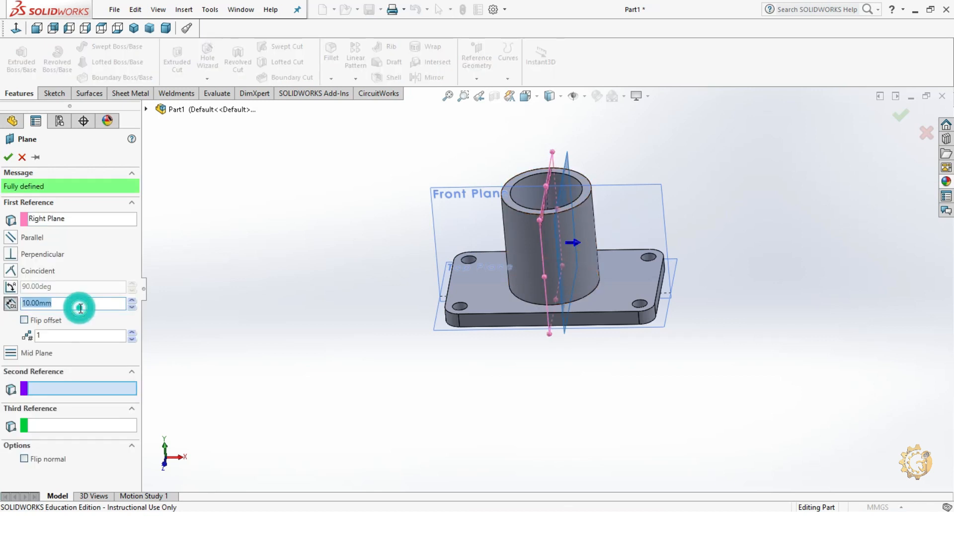
{"action": "type", "text": "50"}
{"action": "key", "text": "Return"}
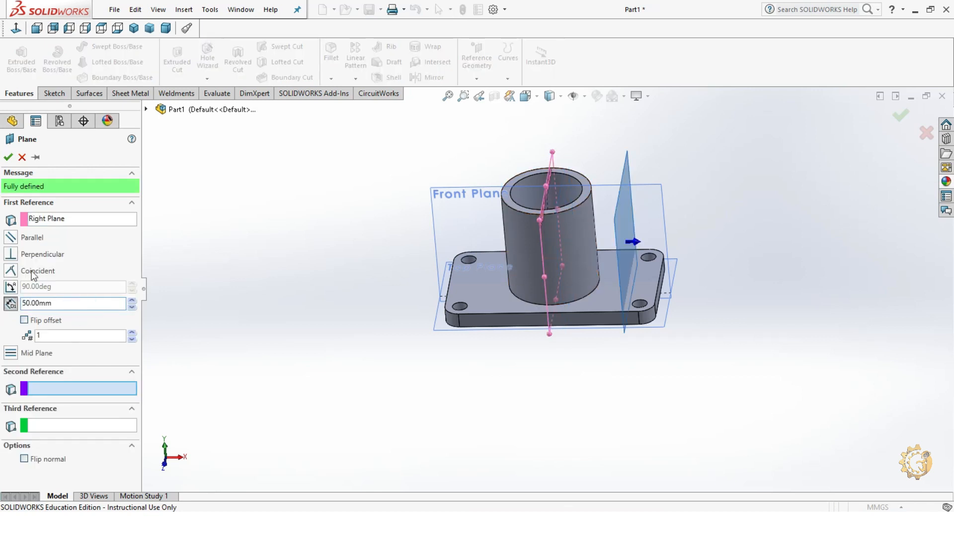
{"action": "left_click", "coordinate": [8, 158]}
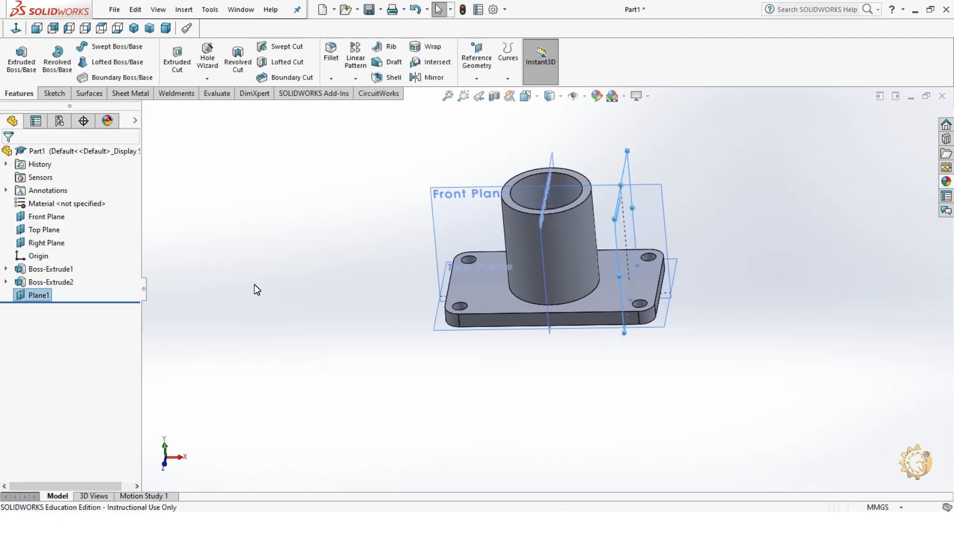
Step: Start a sketch on the offset plane and draw a diagonal centerline from the cylinder's upper-left corner to its lower-right corner
{"action": "middle_click_drag", "start_coordinate": [256, 290], "coordinate": [655, 218]}
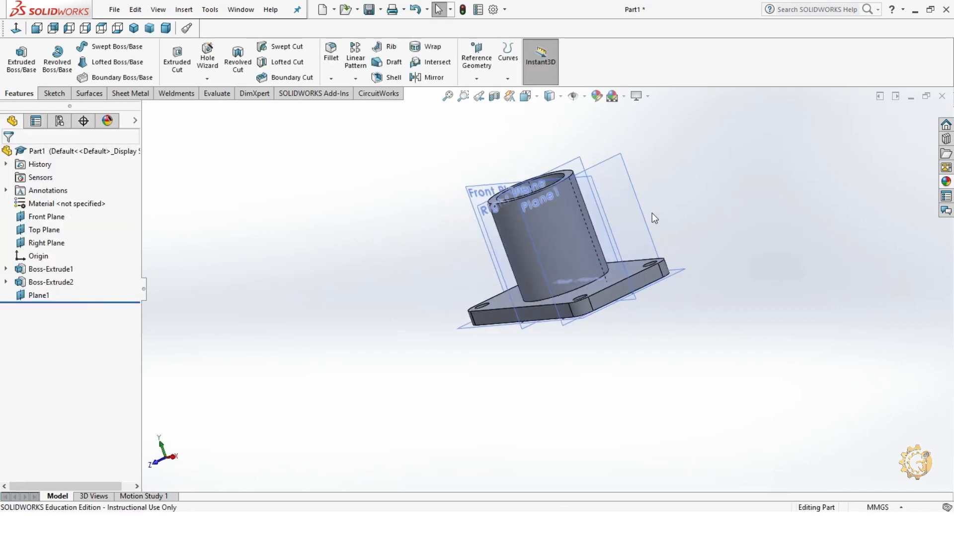
{"action": "left_click", "coordinate": [640, 215]}
{"action": "left_click", "coordinate": [55, 94]}
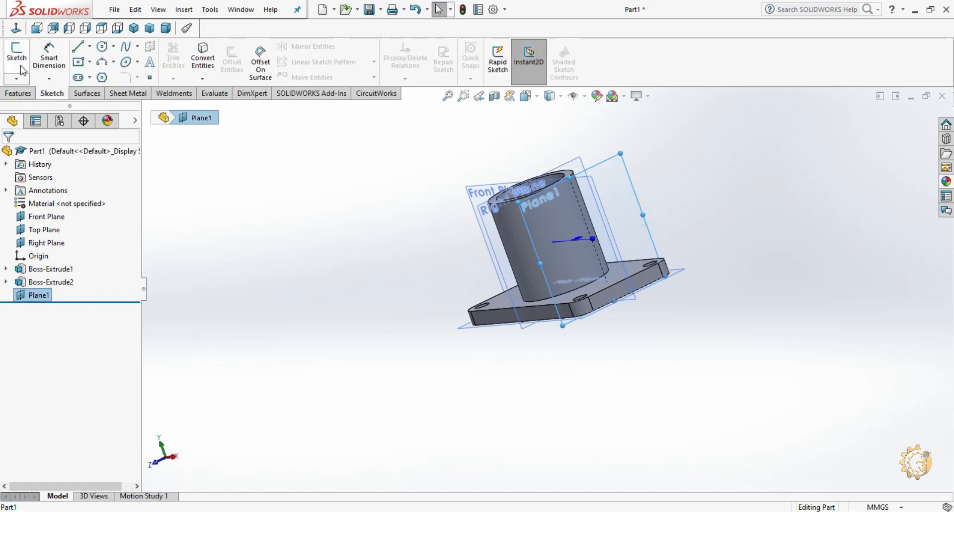
{"action": "left_click", "coordinate": [16, 55]}
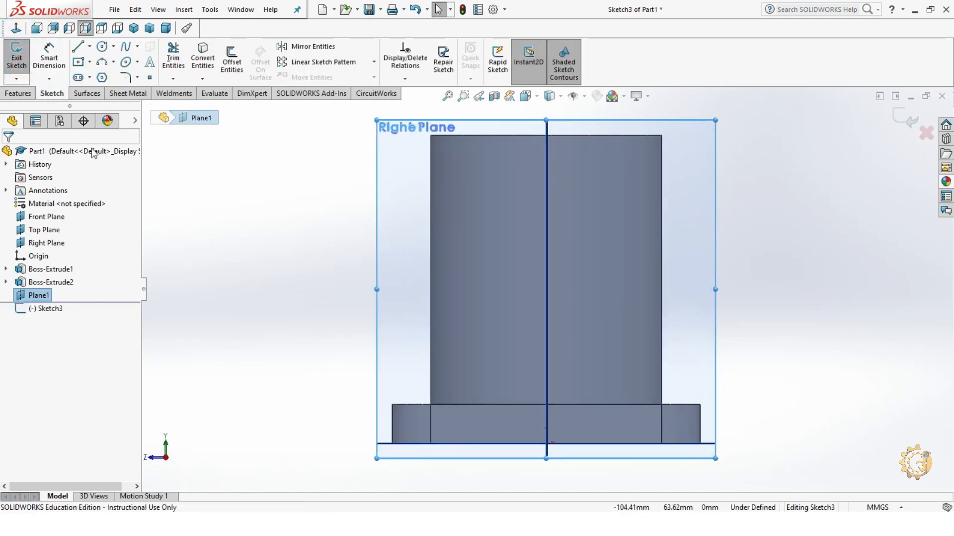
{"action": "left_click", "coordinate": [90, 46]}
{"action": "left_click", "coordinate": [99, 74]}
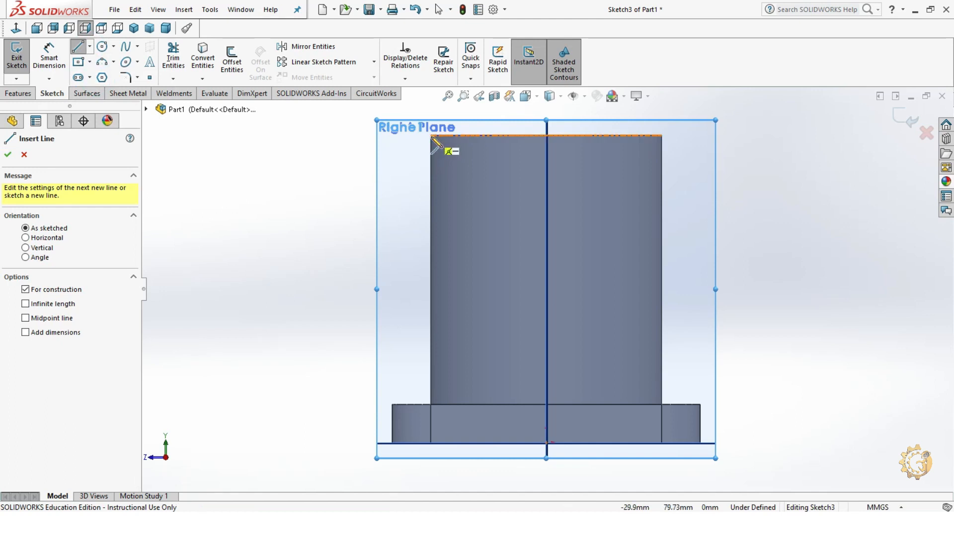
{"action": "left_click", "coordinate": [431, 136]}
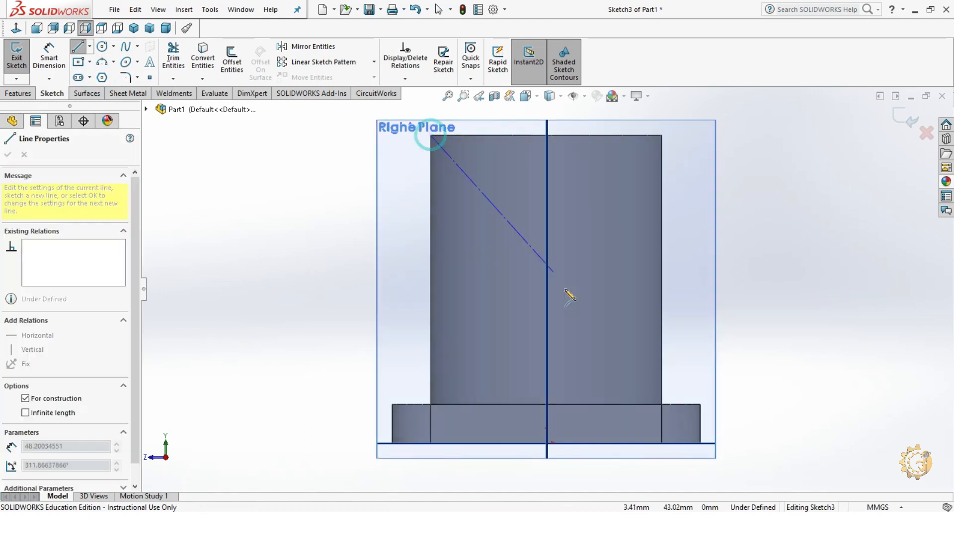
{"action": "left_click", "coordinate": [661, 405]}
{"action": "key", "text": "Escape"}
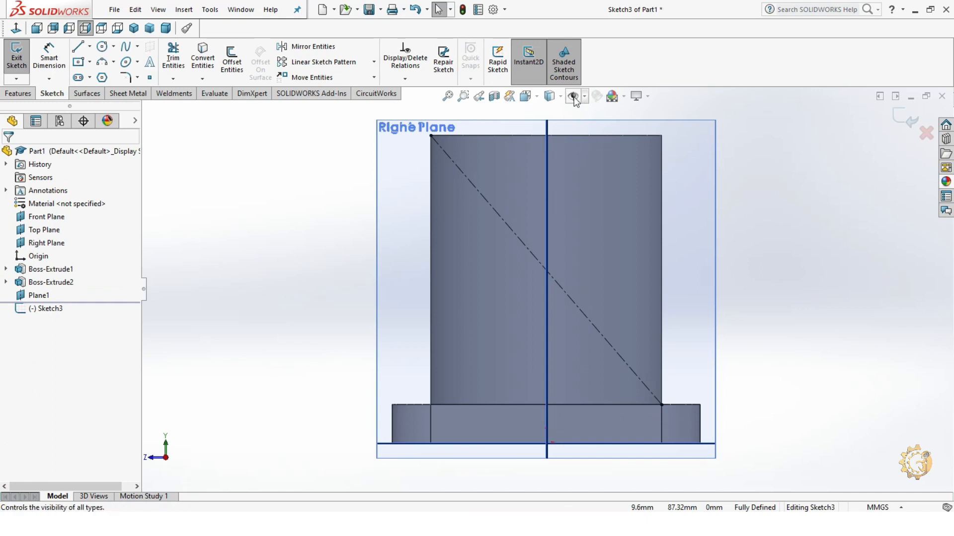
Step: Hide the planes and draw two concentric circles at the centerline's midpoint, the outer about 36 mm and the inner 32 mm in diameter
{"action": "left_click", "coordinate": [573, 95]}
{"action": "left_click", "coordinate": [101, 47]}
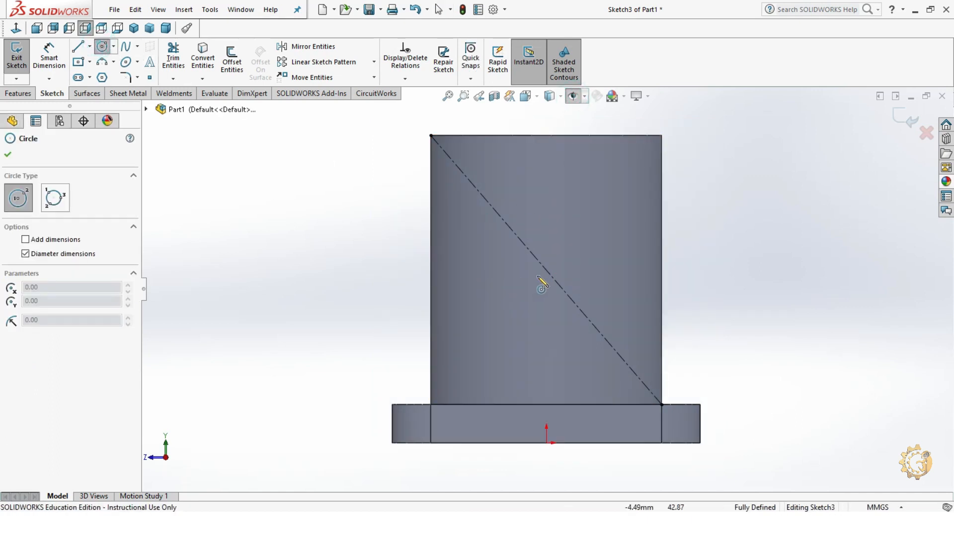
{"action": "left_click", "coordinate": [547, 271]}
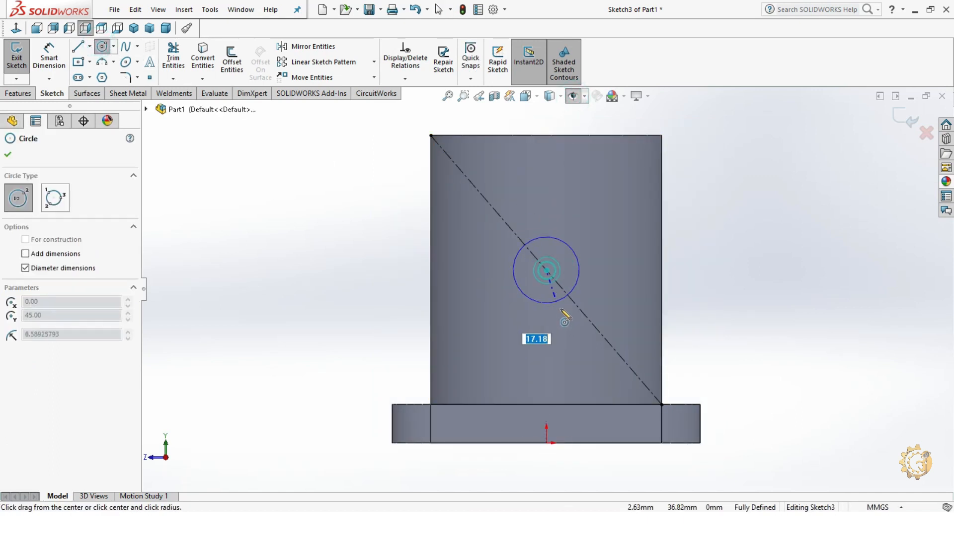
{"action": "left_click", "coordinate": [569, 338]}
{"action": "left_click", "coordinate": [547, 270]}
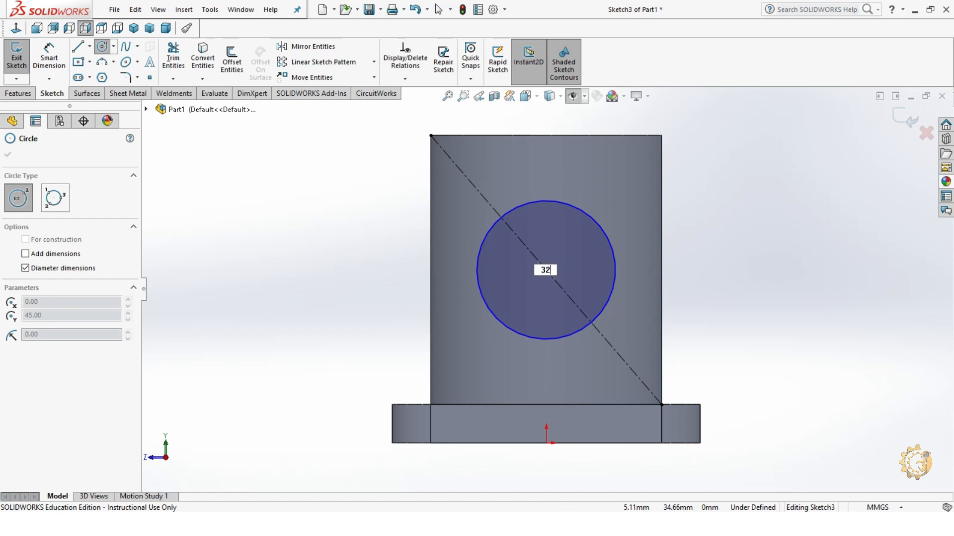
{"action": "left_click", "coordinate": [569, 324]}
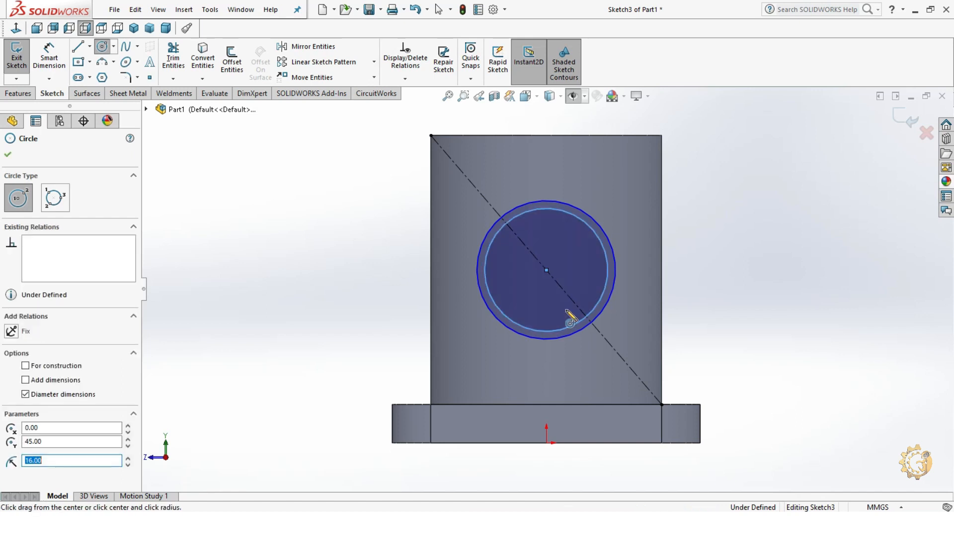
{"action": "key", "text": "Escape"}
Step: Dimension the outer circle on the offset plane with a diameter of 40 mm
{"action": "left_click", "coordinate": [590, 217]}
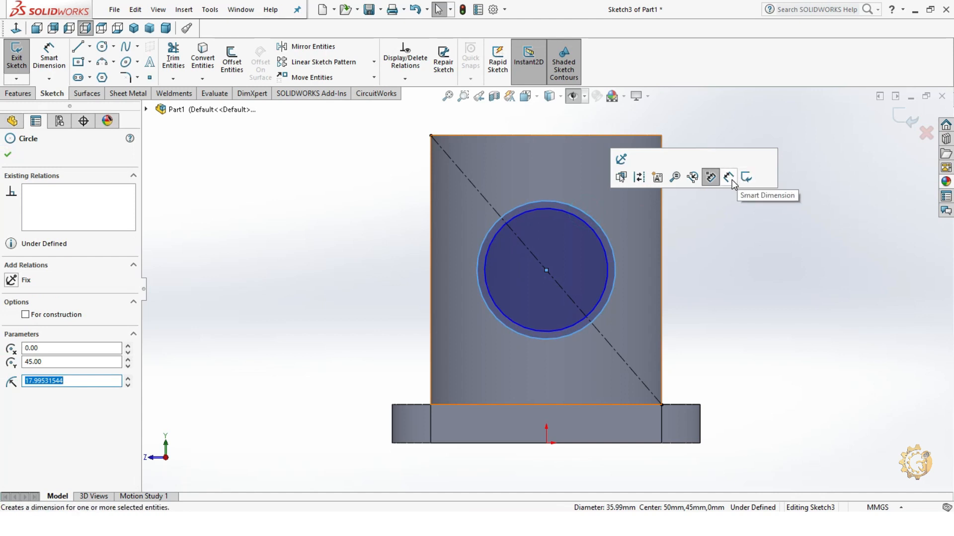
{"action": "left_click", "coordinate": [729, 177]}
{"action": "left_click", "coordinate": [652, 192]}
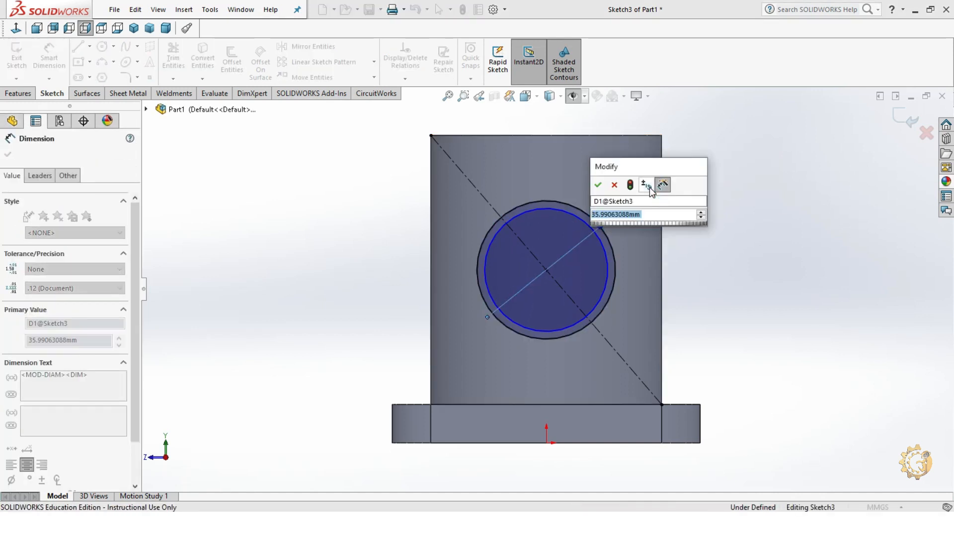
{"action": "type", "text": "40"}
{"action": "key", "text": "Return"}
{"action": "key", "text": "Escape"}
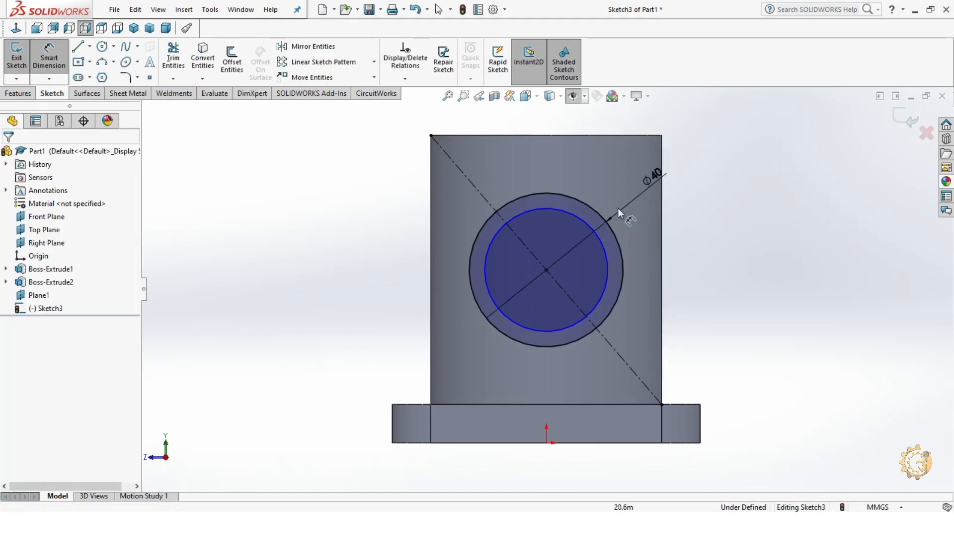
Step: Dimension the inner circle on the offset plane with a diameter of 32 mm
{"action": "left_click", "coordinate": [507, 230]}
{"action": "left_click", "coordinate": [402, 209]}
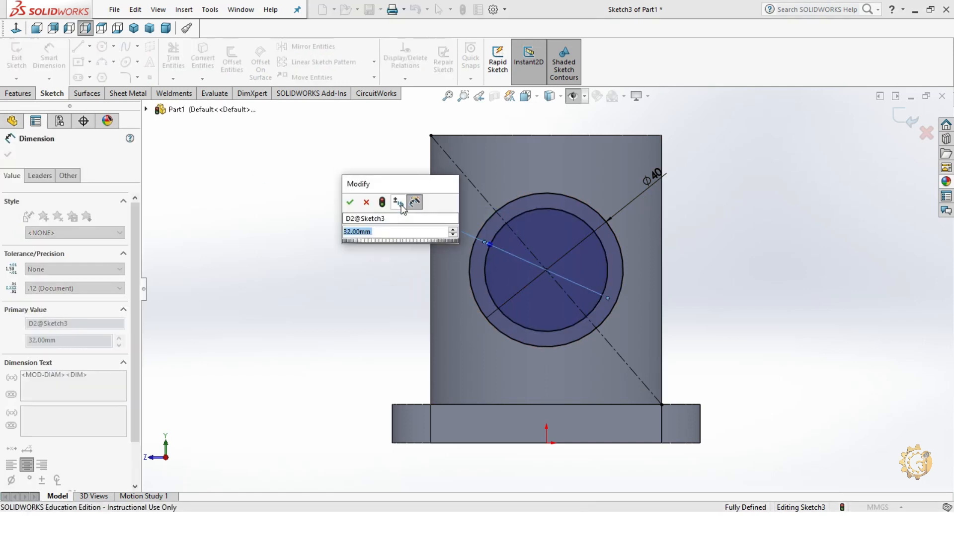
{"action": "left_click", "coordinate": [349, 202]}
{"action": "left_click", "coordinate": [777, 266]}
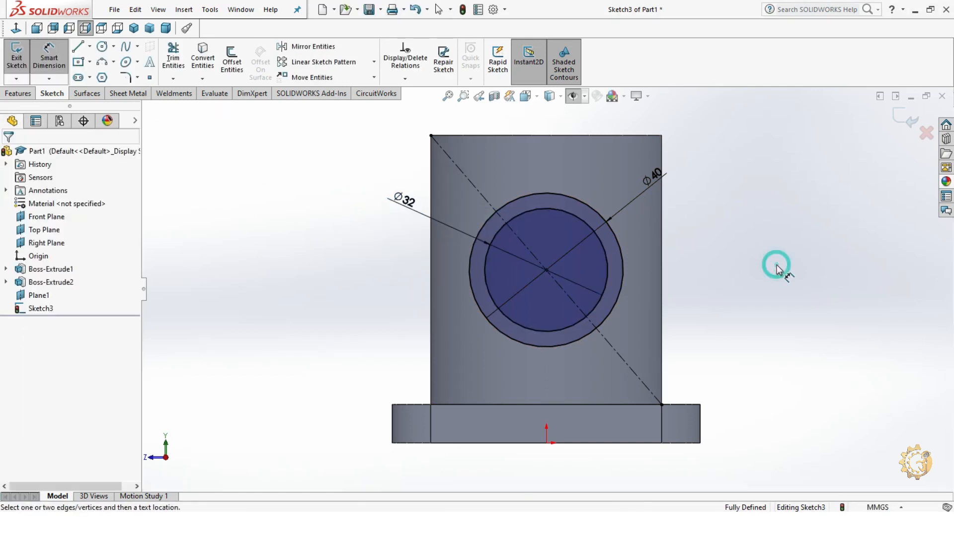
Step: Extrude the side ring profile as a boss Up To Surface, ending at the vertical cylinder's outer face
{"action": "middle_click_drag", "start_coordinate": [777, 267], "coordinate": [799, 367]}
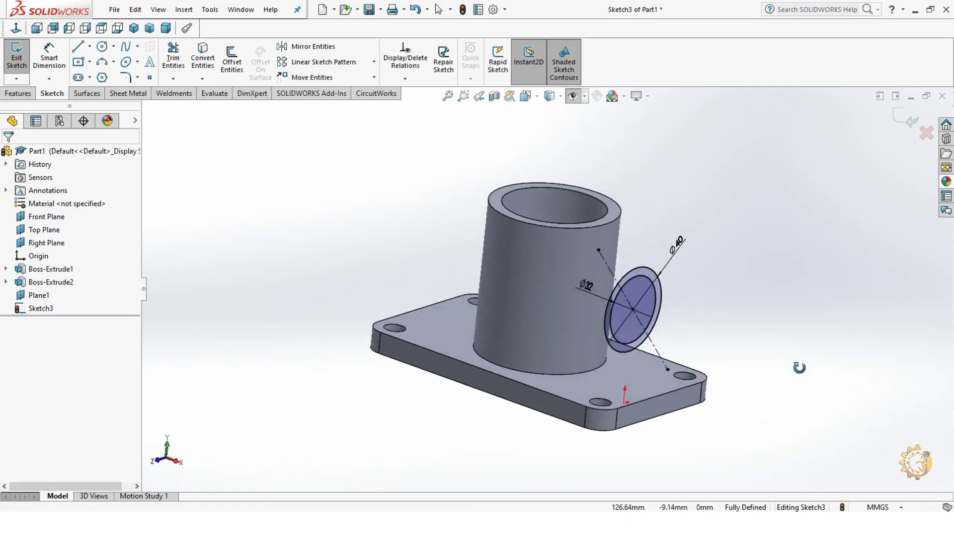
{"action": "left_click", "coordinate": [20, 93]}
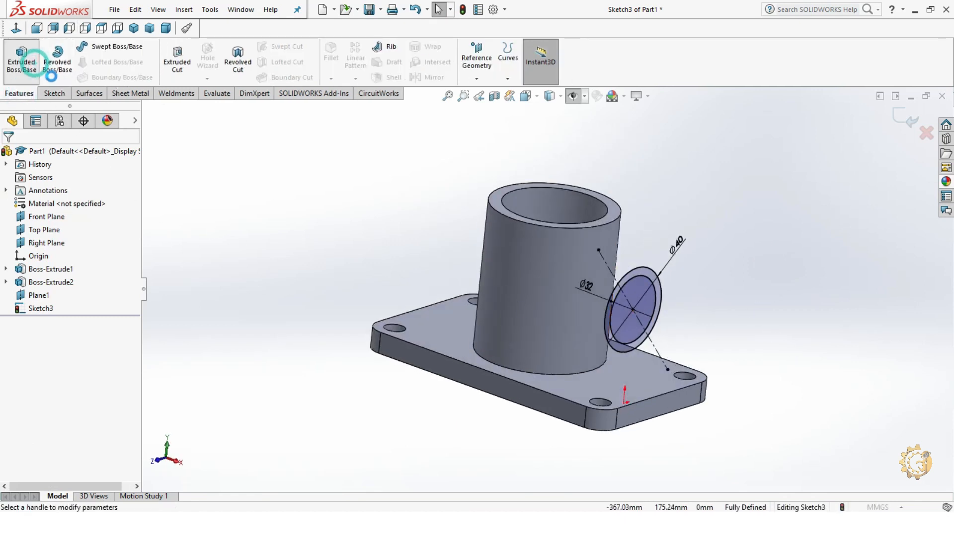
{"action": "left_click", "coordinate": [21, 59]}
{"action": "left_click", "coordinate": [55, 225]}
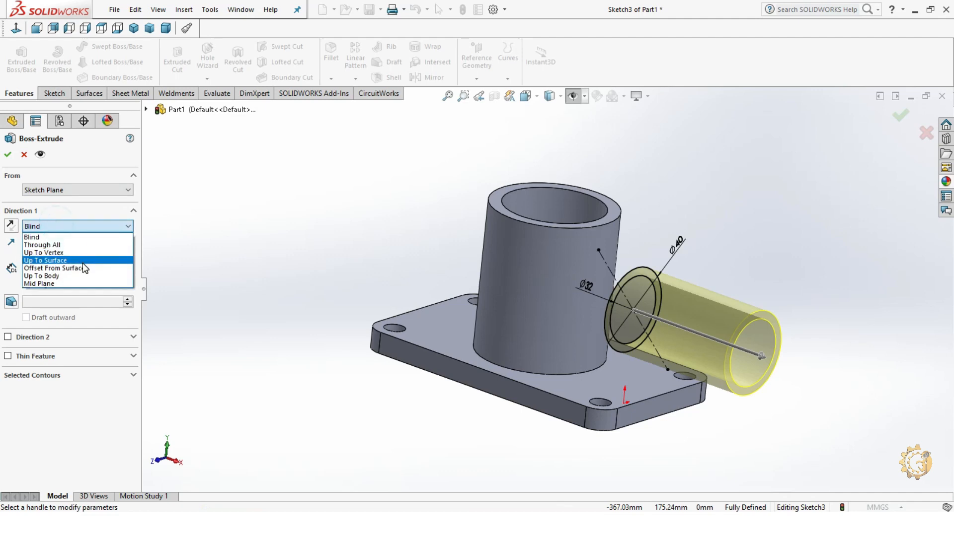
{"action": "left_click", "coordinate": [82, 263]}
{"action": "left_click", "coordinate": [544, 306]}
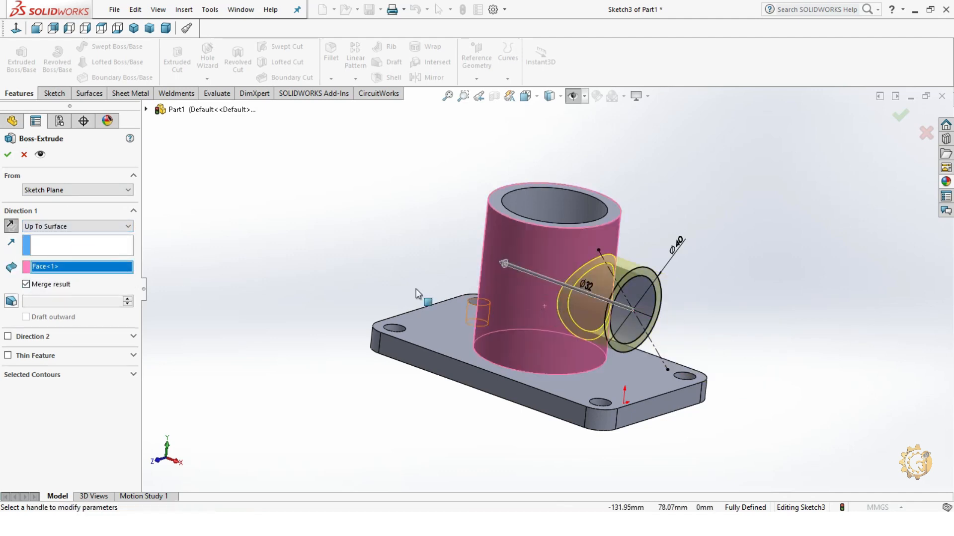
{"action": "left_click", "coordinate": [8, 155]}
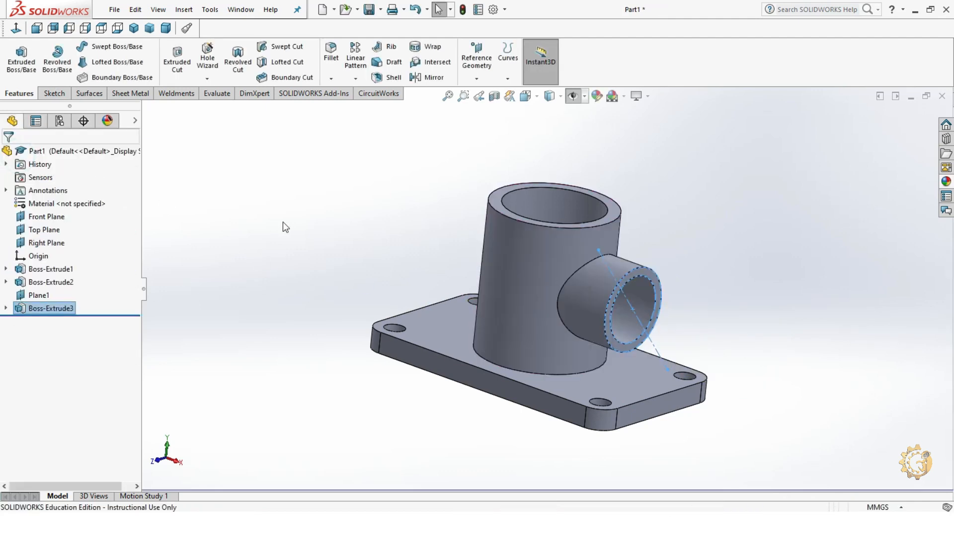
Step: Show the reference planes and open a new sketch on the Front Plane
{"action": "middle_click_drag", "start_coordinate": [287, 222], "coordinate": [313, 211]}
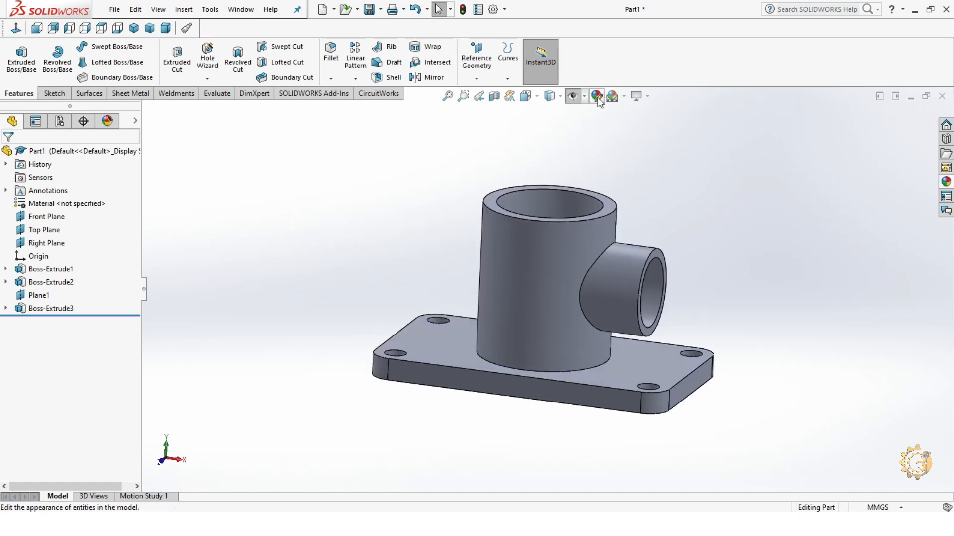
{"action": "left_click", "coordinate": [573, 96]}
{"action": "left_click", "coordinate": [707, 228]}
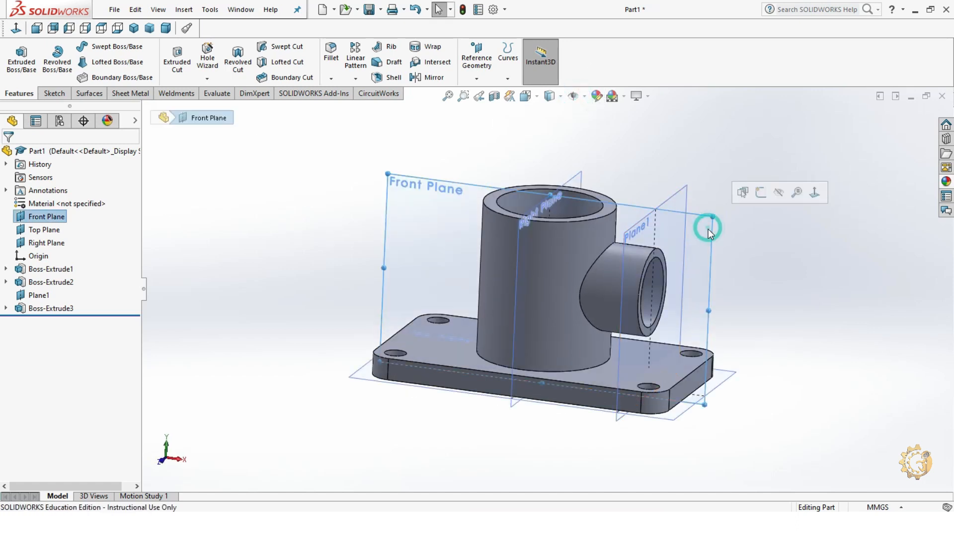
{"action": "left_click", "coordinate": [50, 94]}
{"action": "left_click", "coordinate": [17, 55]}
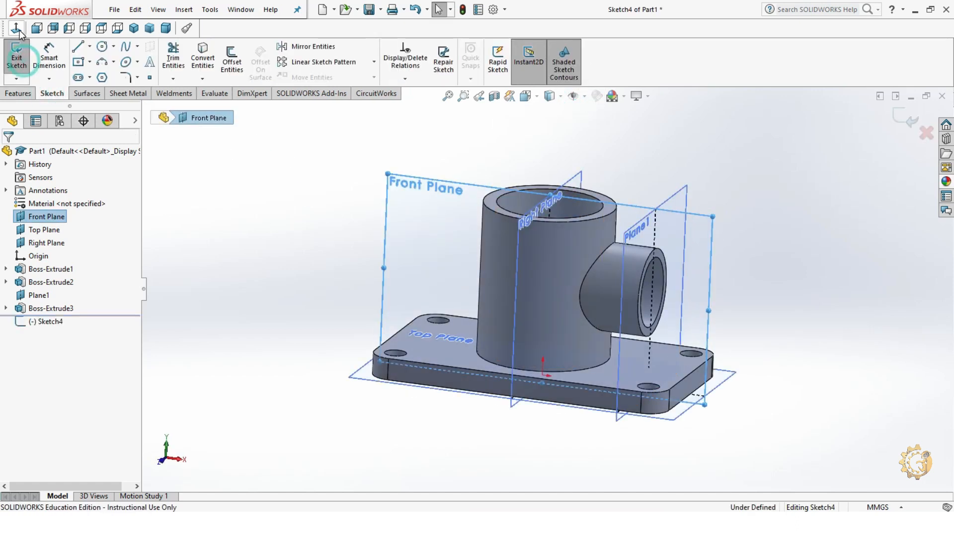
Step: Hide the planes and draw a line from the side tube's lower outer corner to the base plate's nearest upper corner
{"action": "left_click", "coordinate": [77, 46]}
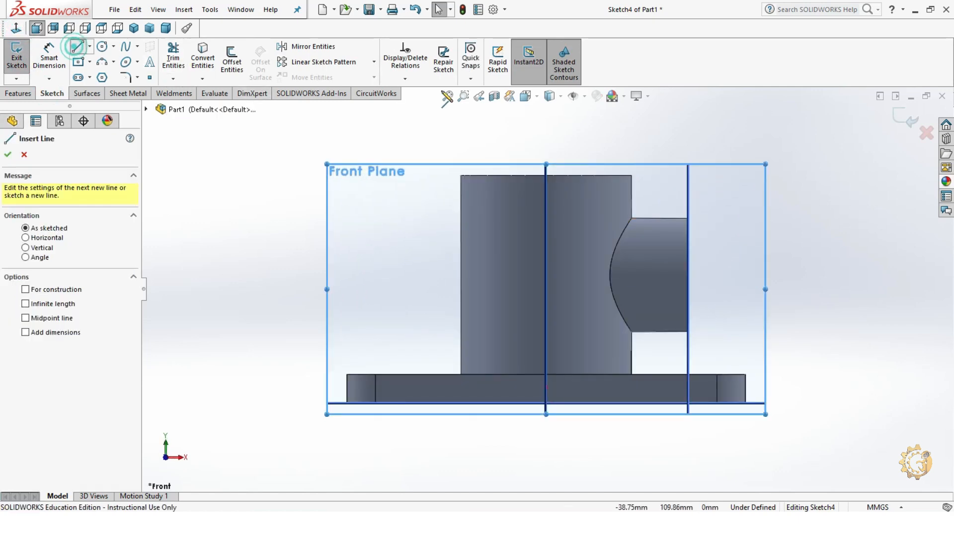
{"action": "left_click", "coordinate": [571, 96]}
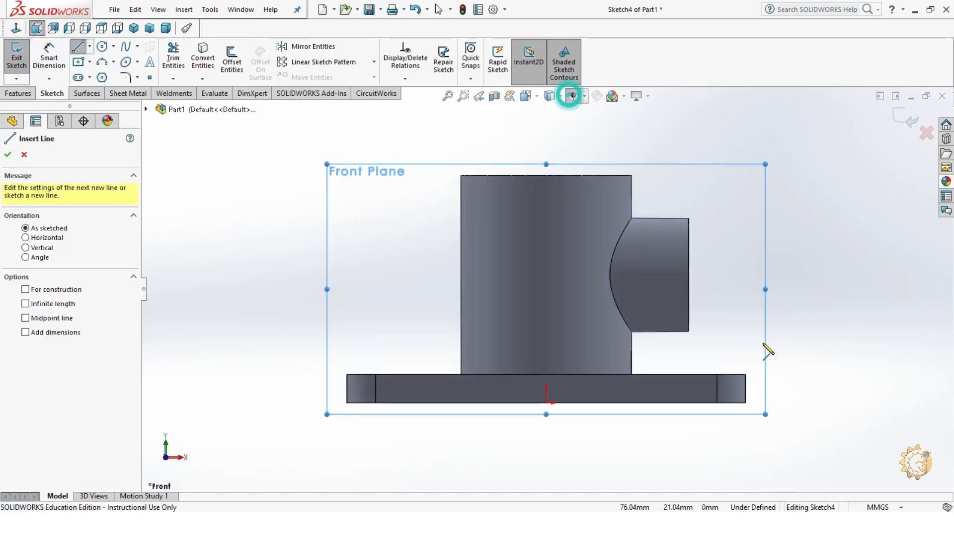
{"action": "left_click", "coordinate": [688, 332]}
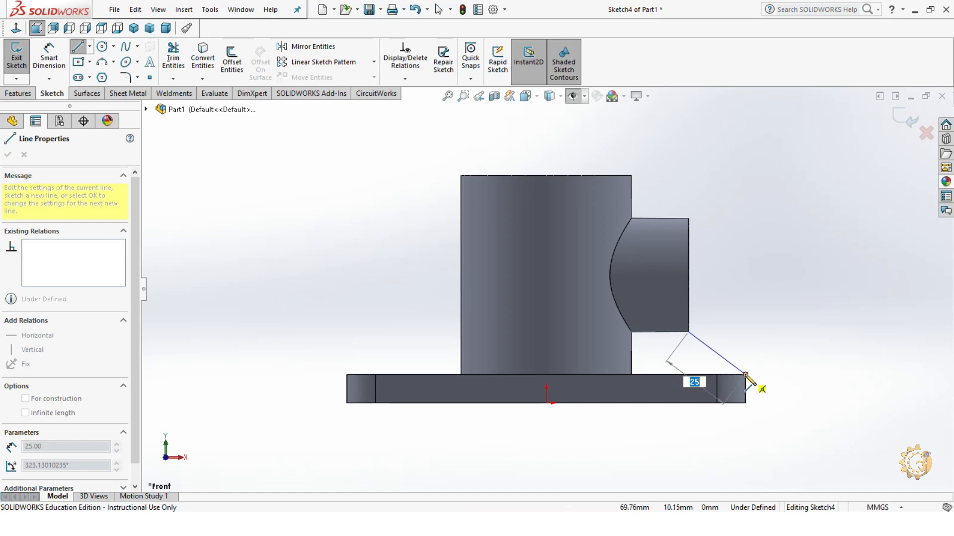
{"action": "left_click", "coordinate": [746, 375]}
{"action": "key", "text": "Escape"}
Step: Create a 10 mm thick rib from the slanted line, thickened on both sides, between the side tube and the base plate
{"action": "key", "text": "ctrl+7"}
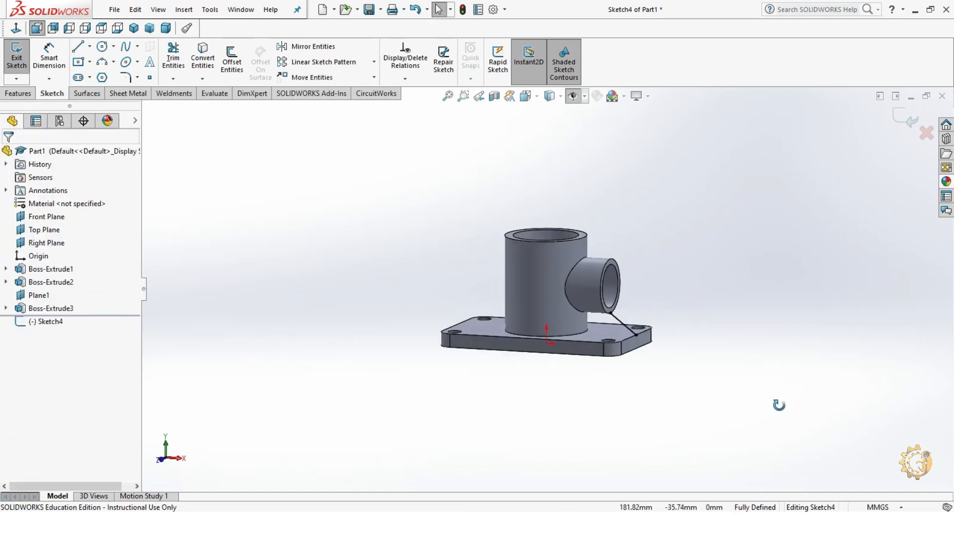
{"action": "left_click", "coordinate": [20, 93]}
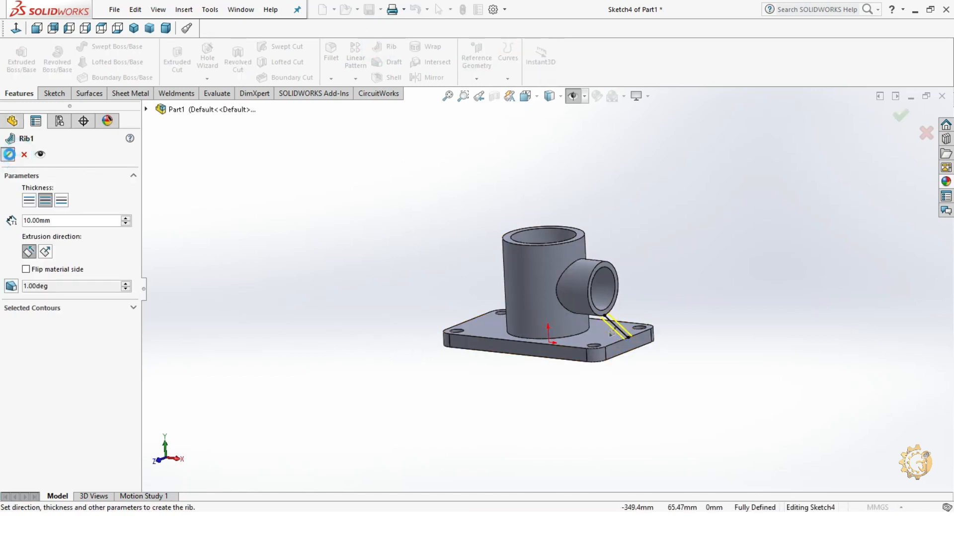
{"action": "left_click", "coordinate": [8, 155]}
Step: Mirror the side tube and the rib about the Right Plane, with the planes shown for selection and hidden again
{"action": "middle_click_drag", "start_coordinate": [356, 298], "coordinate": [259, 261]}
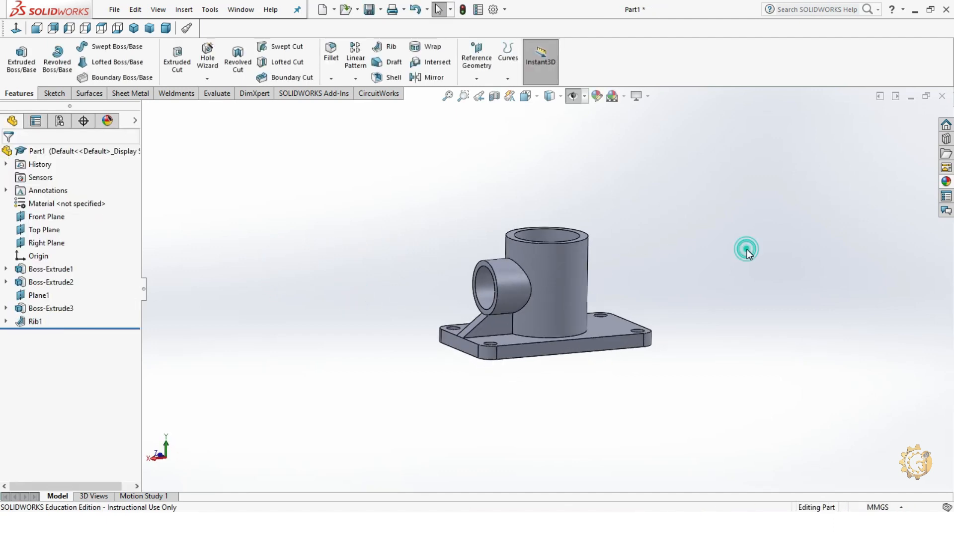
{"action": "left_click", "coordinate": [571, 97]}
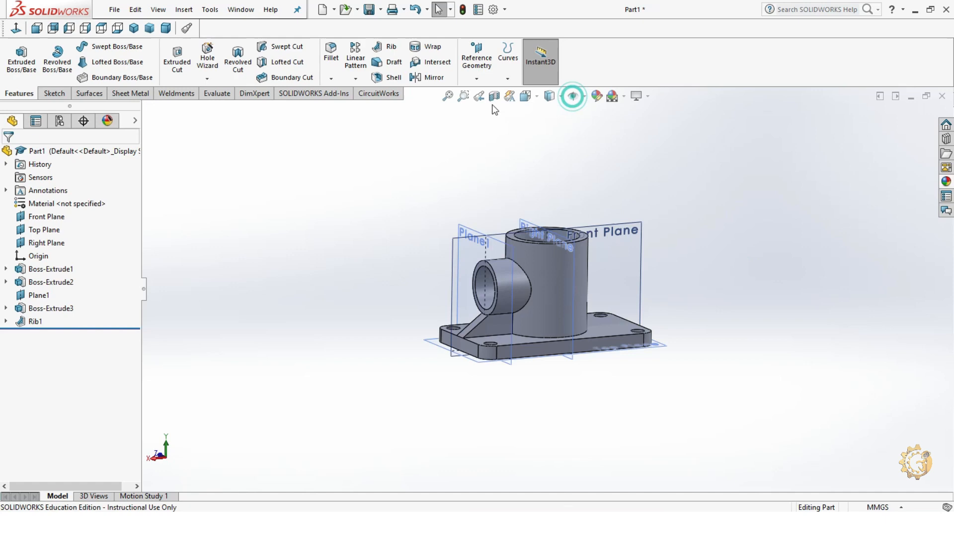
{"action": "left_click", "coordinate": [434, 77]}
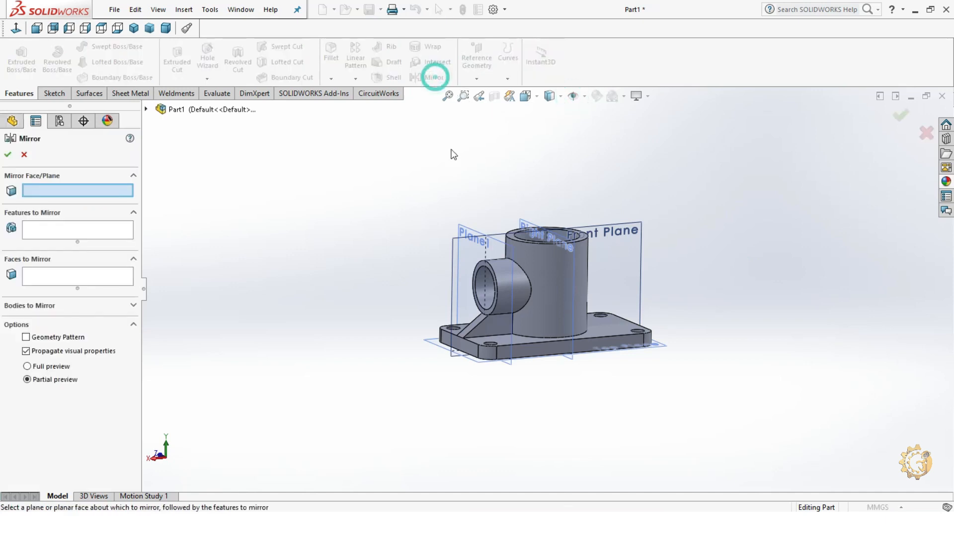
{"action": "left_click", "coordinate": [530, 218]}
{"action": "mouse_move", "coordinate": [723, 264]}
{"action": "middle_mouse_down"}
{"action": "mouse_move", "coordinate": [728, 226]}
{"action": "mouse_move", "coordinate": [723, 250]}
{"action": "middle_mouse_up"}
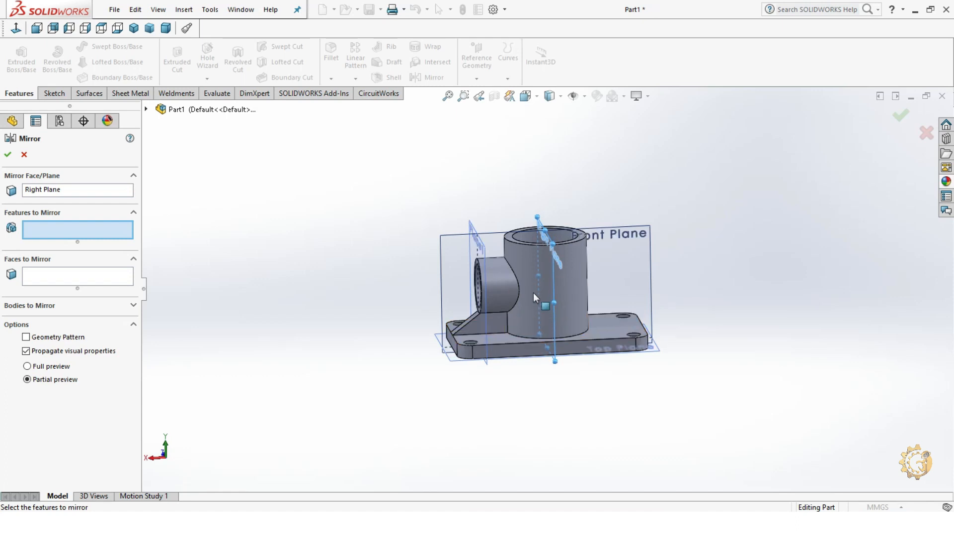
{"action": "left_click", "coordinate": [503, 293]}
{"action": "left_click", "coordinate": [478, 330]}
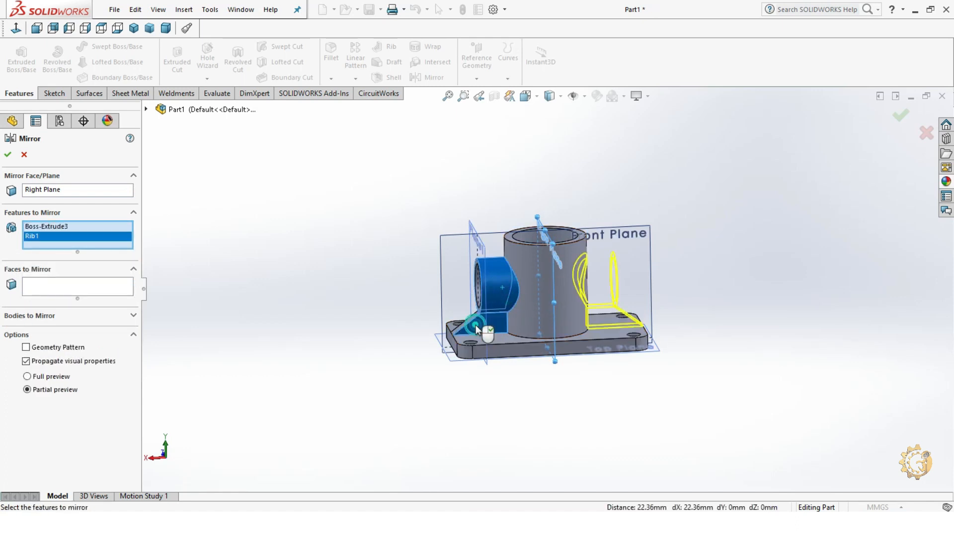
{"action": "middle_click_drag", "start_coordinate": [853, 289], "coordinate": [823, 254]}
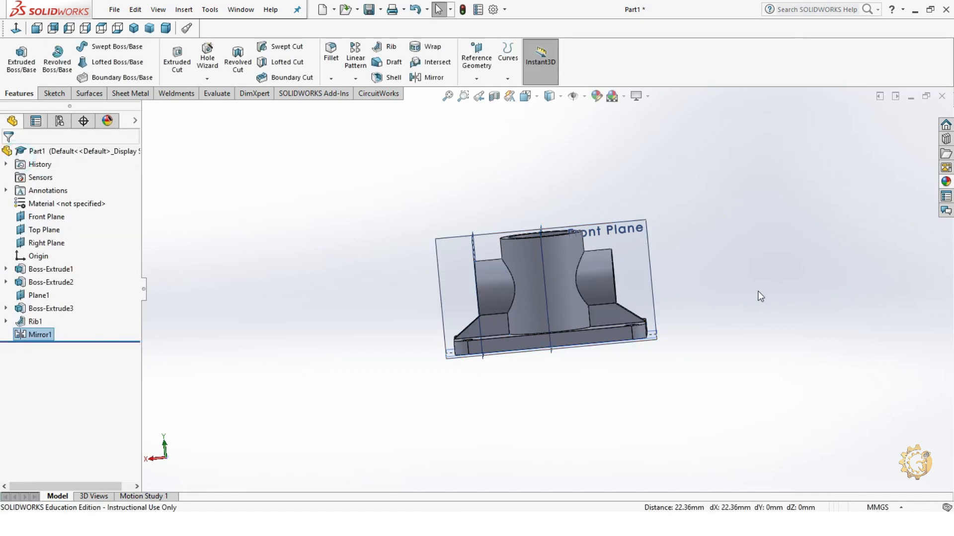
{"action": "left_click", "coordinate": [573, 96]}
{"action": "middle_click_drag", "start_coordinate": [784, 257], "coordinate": [859, 326]}
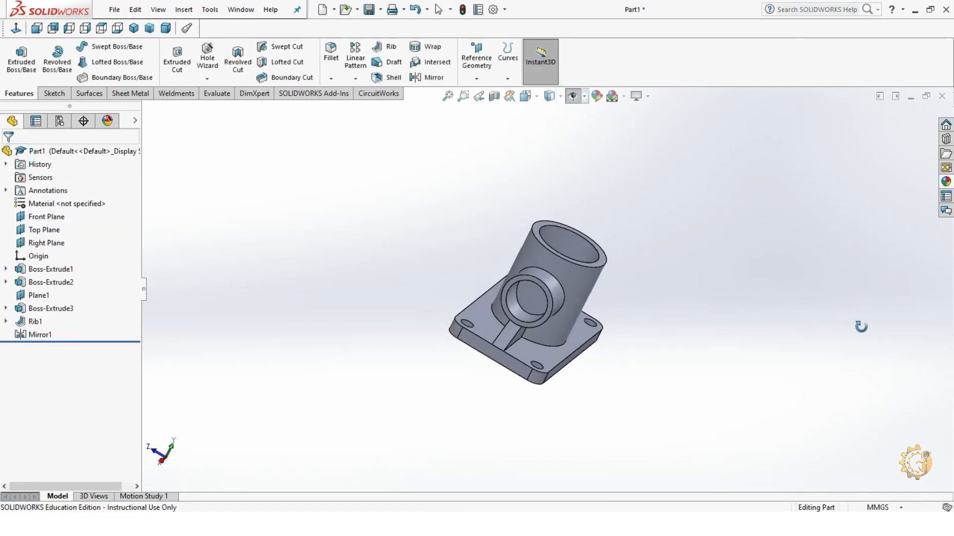